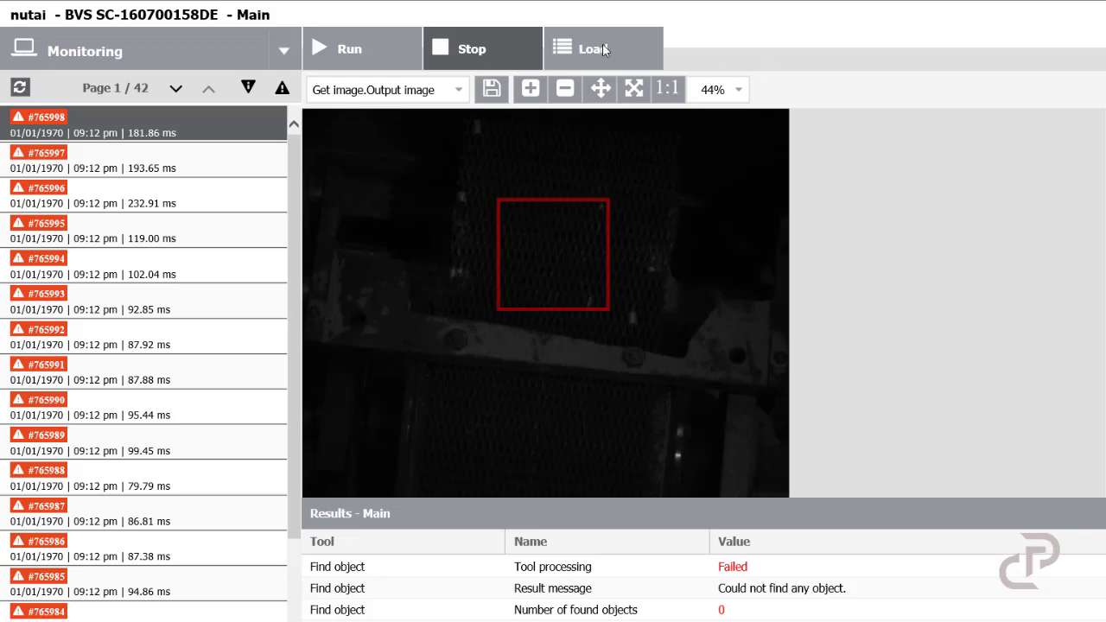
# Step: Create a new inspection program named Cold Press and load it
pyautogui.click(597, 49)
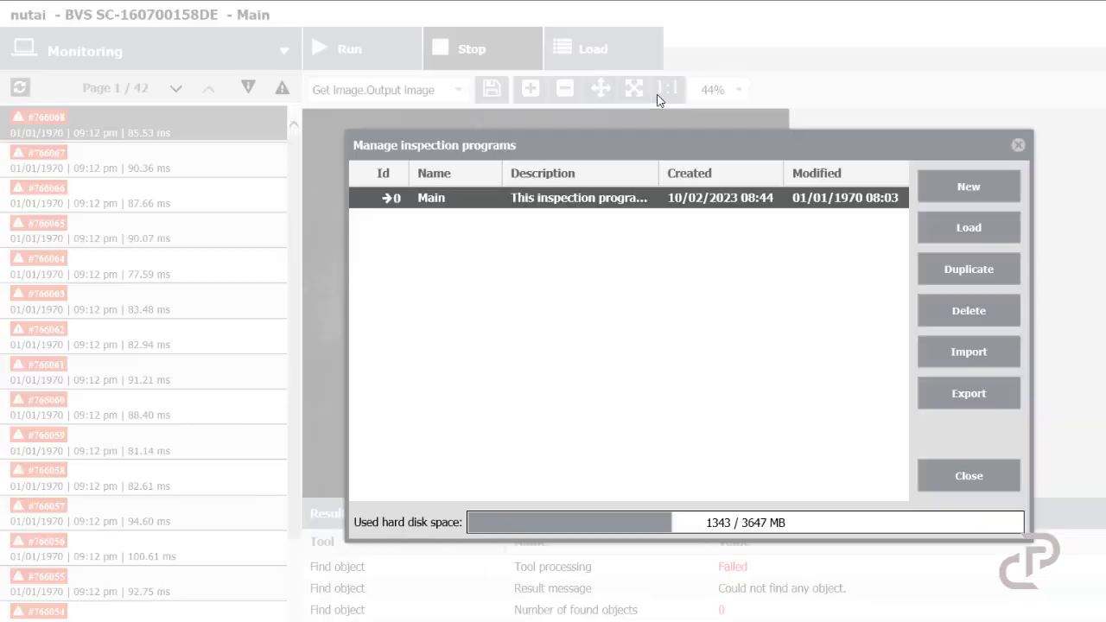
pyautogui.click(967, 188)
pyautogui.click(467, 222)
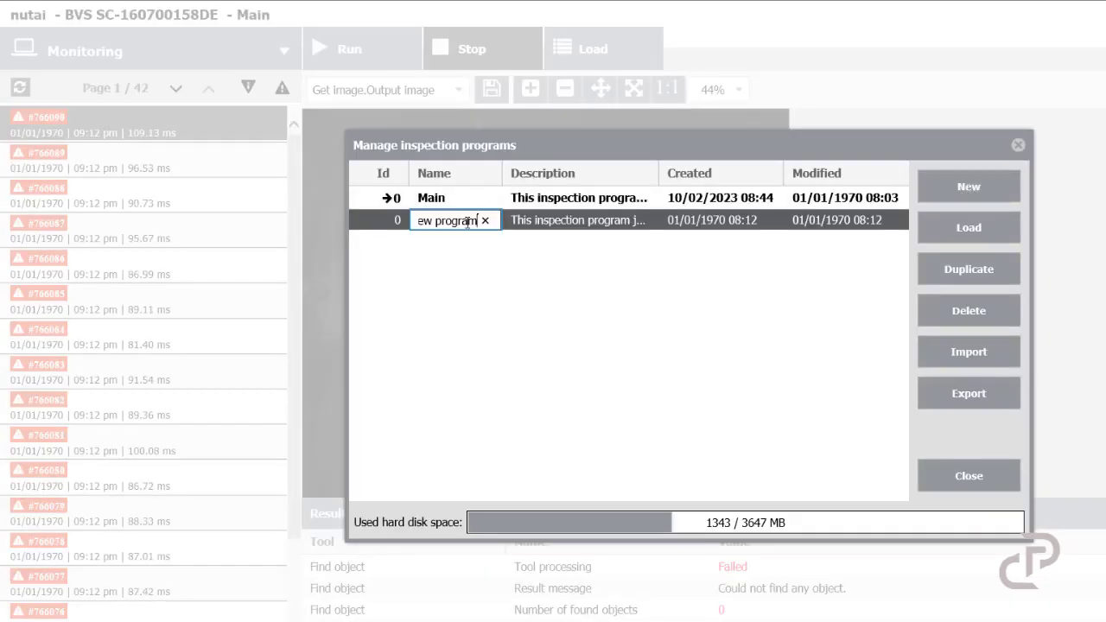
pyautogui.tripleClick(469, 222)
pyautogui.write('Cold Press')
pyautogui.click(697, 219)
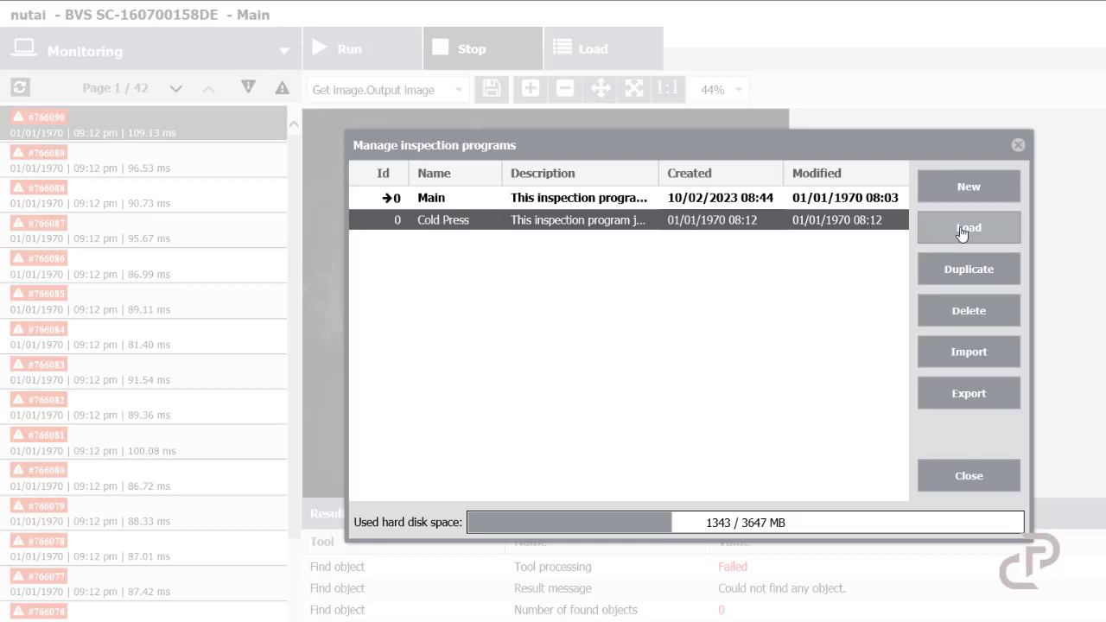
pyautogui.click(929, 238)
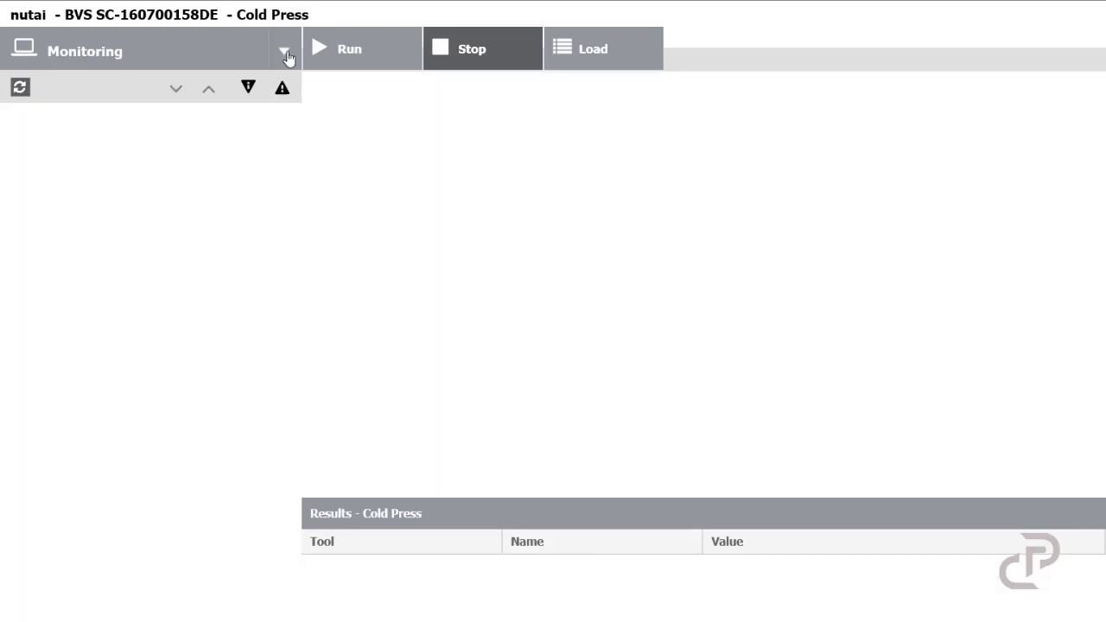
# Step: Switch to Configuration mode, open the camera setup and run the live image in a continuous loop
pyautogui.click(283, 52)
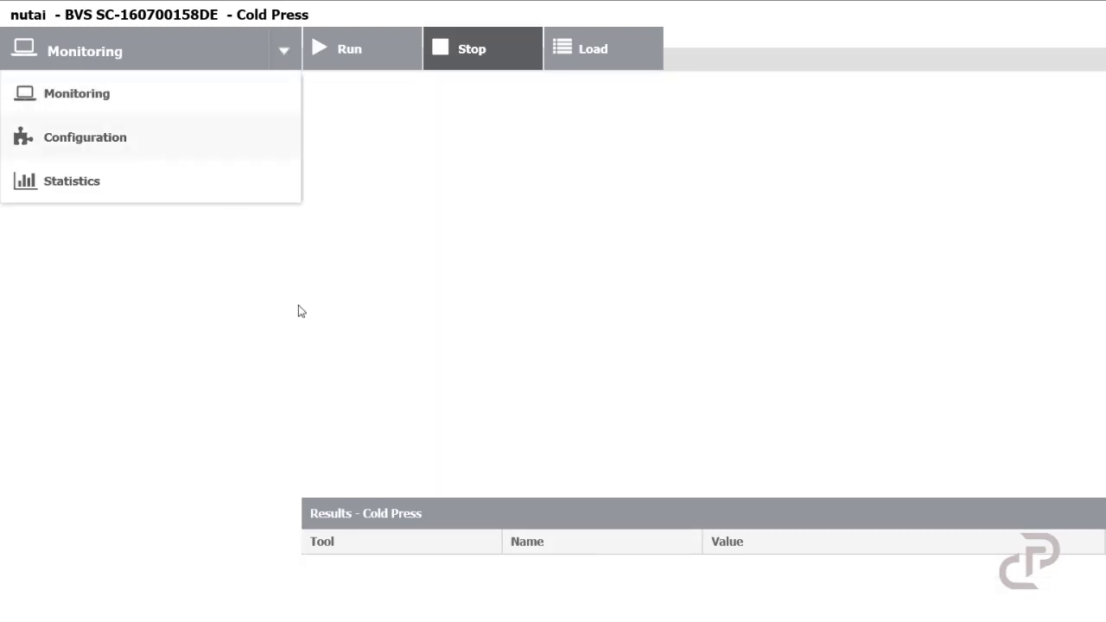
pyautogui.press('Return')
pyautogui.click(260, 128)
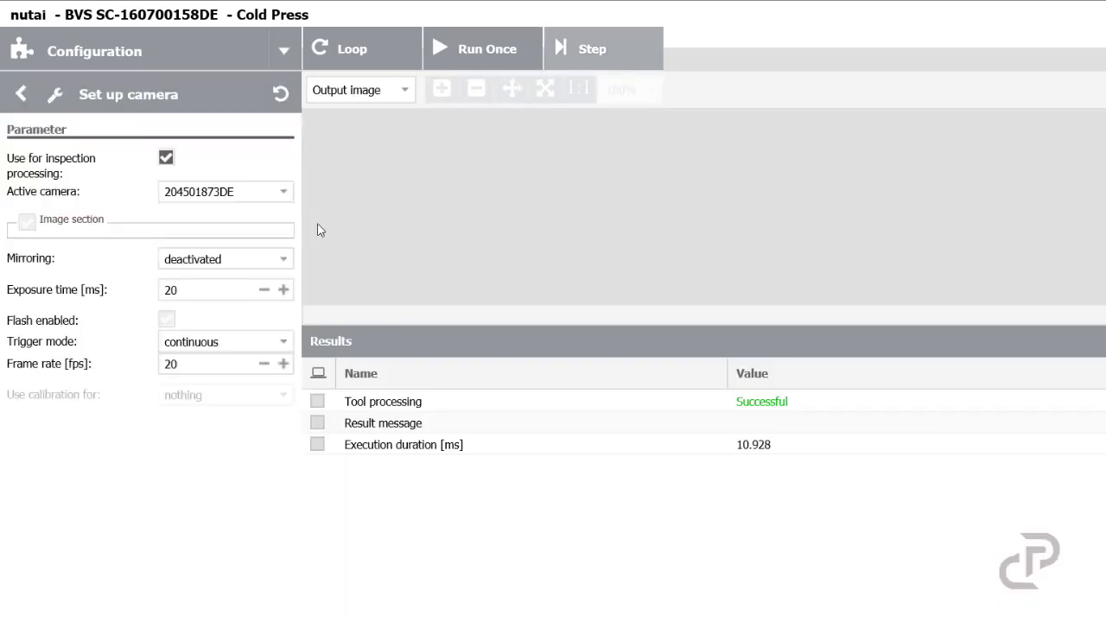
pyautogui.click(346, 49)
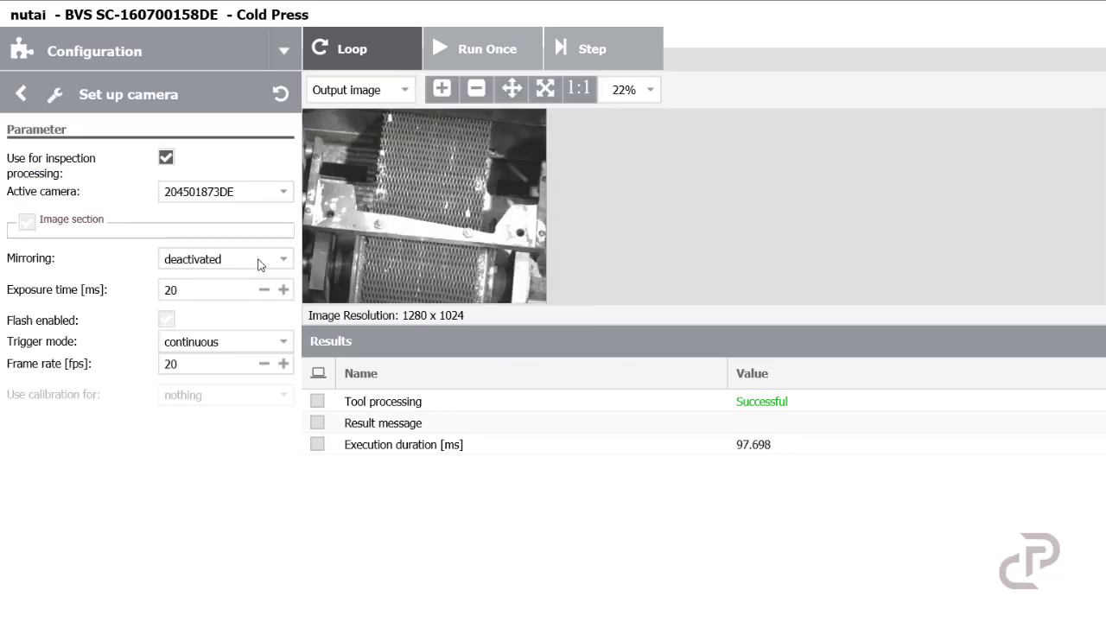
# Step: Lower the camera exposure time step by step and close the camera setup
pyautogui.click(264, 295)
pyautogui.click(264, 295)
pyautogui.click(263, 294)
pyautogui.click(263, 294)
pyautogui.click(263, 294)
pyautogui.click(264, 295)
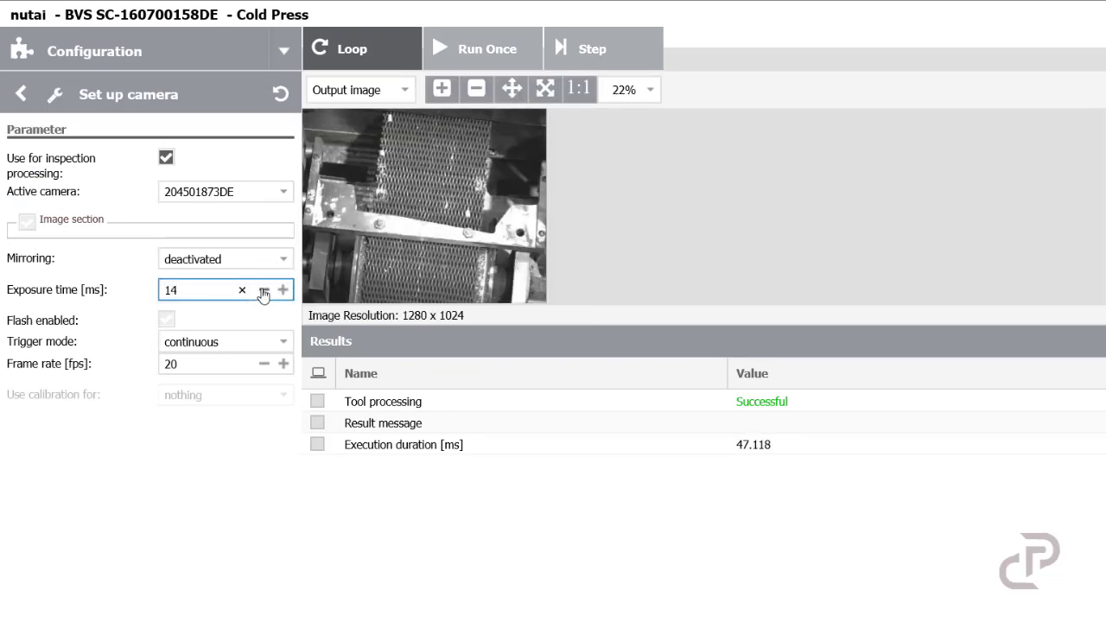
pyautogui.click(263, 294)
pyautogui.click(263, 295)
pyautogui.click(263, 292)
pyautogui.click(263, 292)
pyautogui.click(264, 292)
pyautogui.click(264, 293)
pyautogui.click(264, 293)
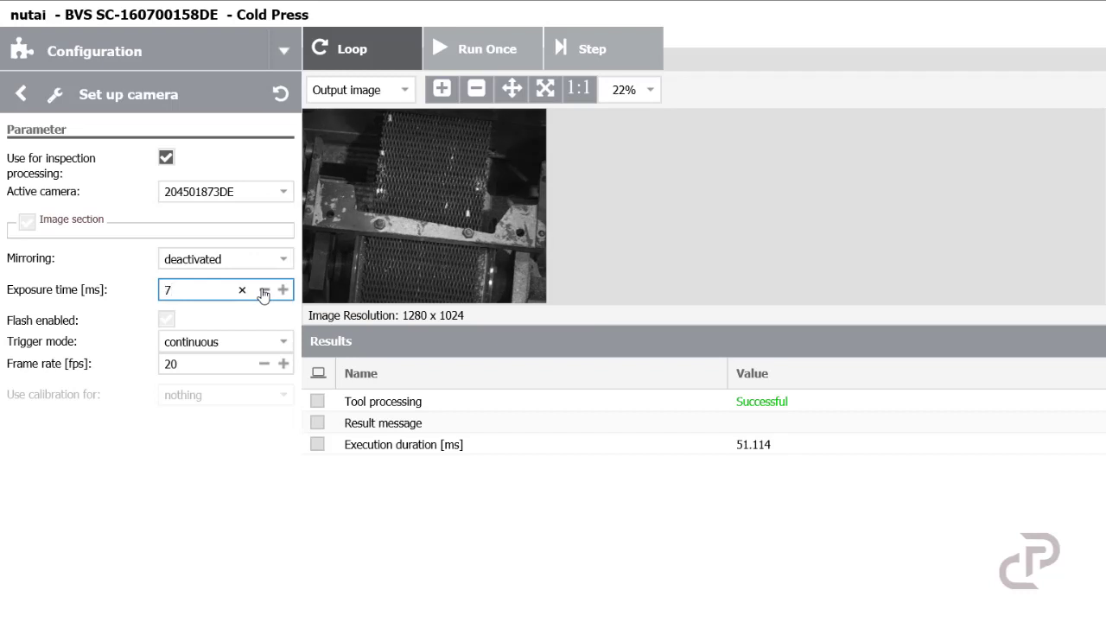
pyautogui.click(263, 292)
pyautogui.click(264, 292)
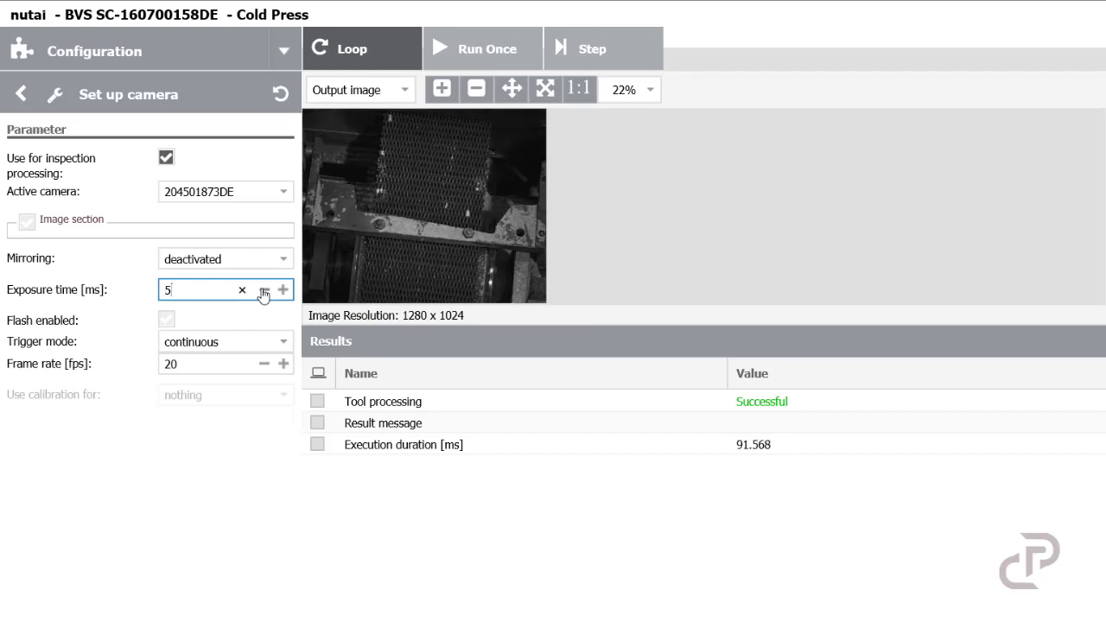
pyautogui.click(285, 292)
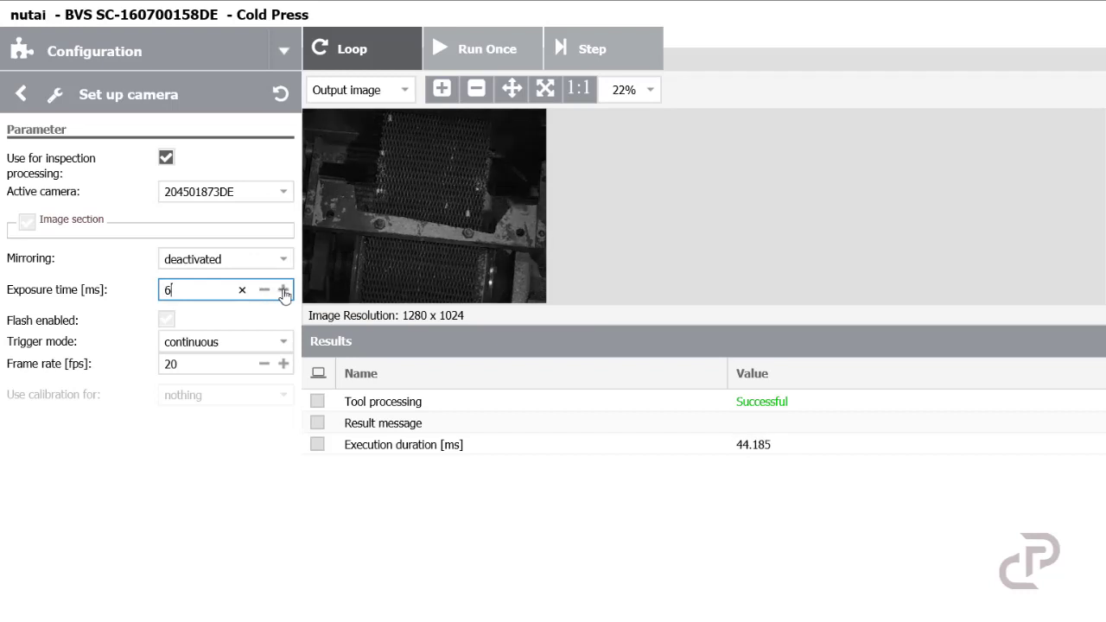
pyautogui.click(263, 292)
pyautogui.click(69, 166)
pyautogui.press('Escape')
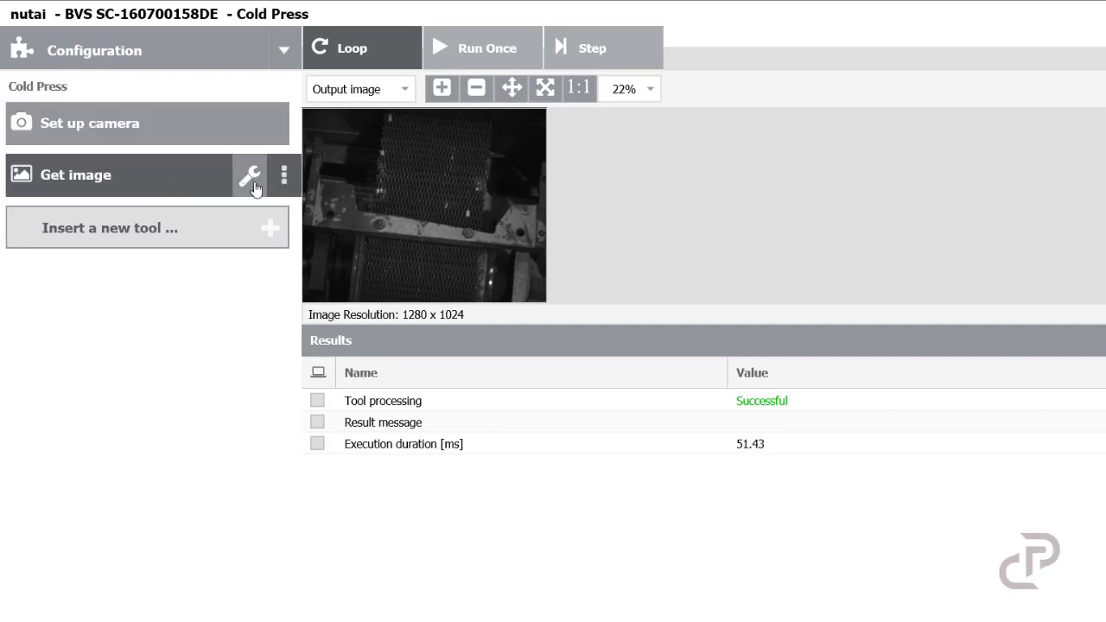
# Step: Open the Get image tool's parameters and inspect the run condition options
pyautogui.click(250, 177)
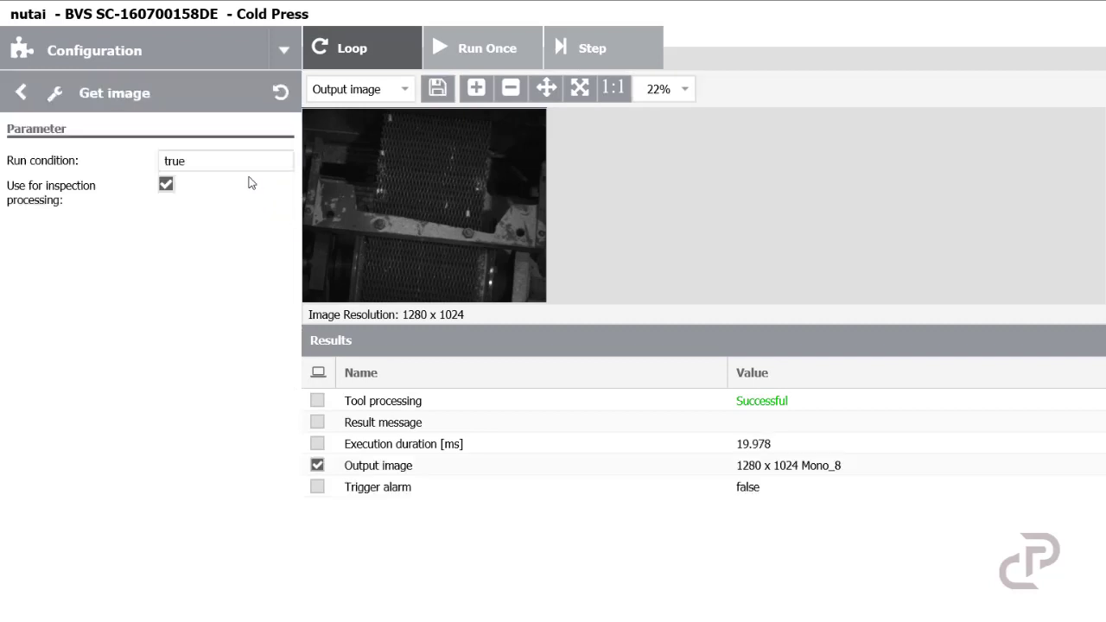
pyautogui.click(196, 163)
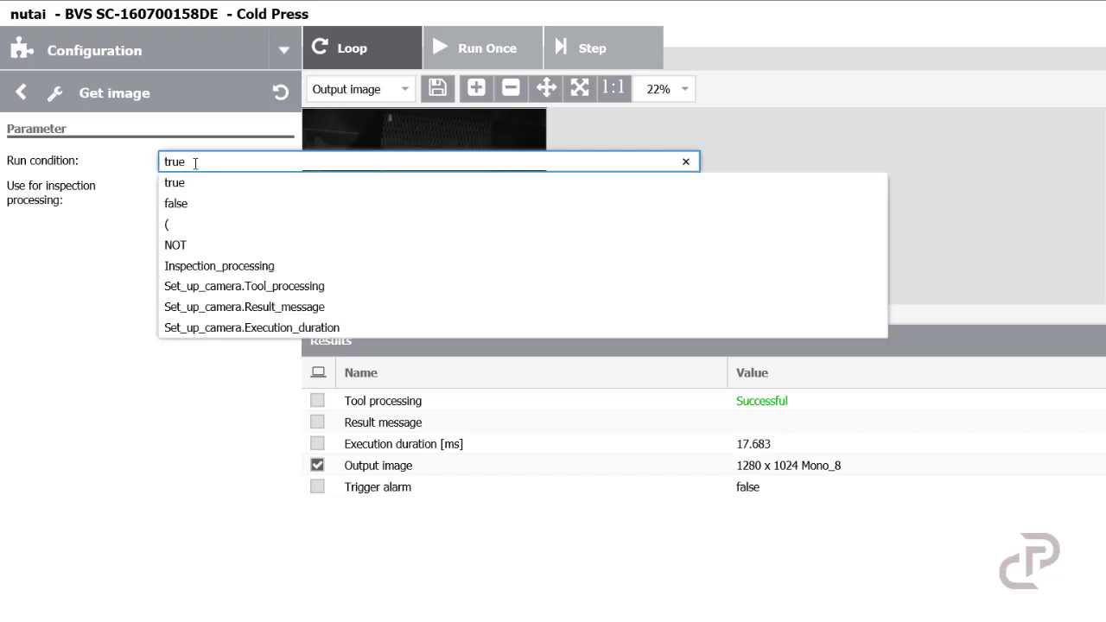
pyautogui.click(95, 300)
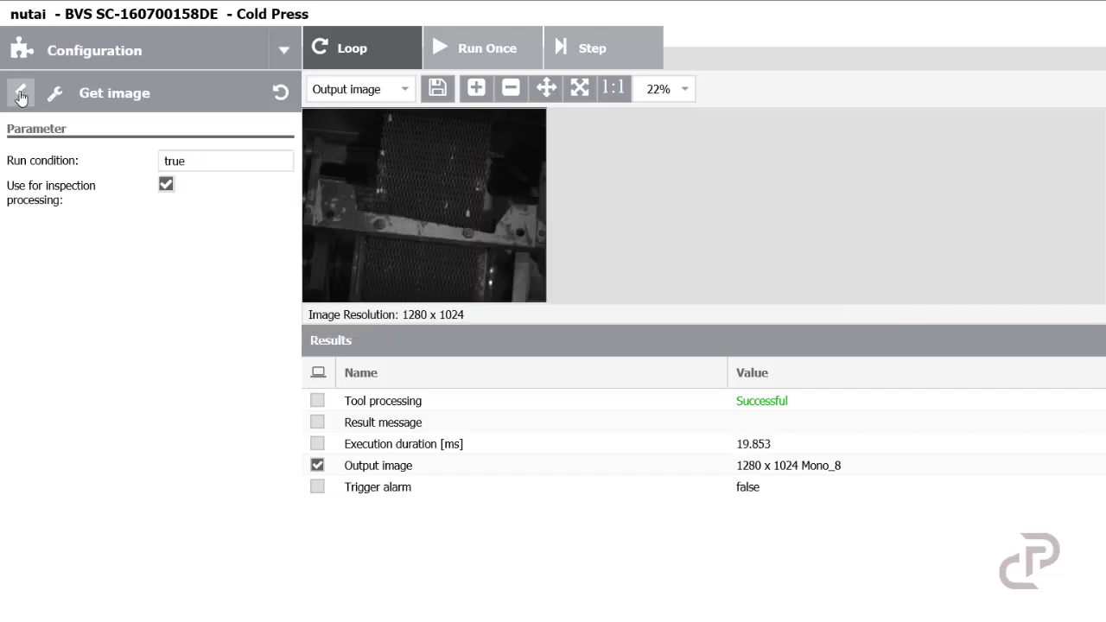
pyautogui.press('Escape')
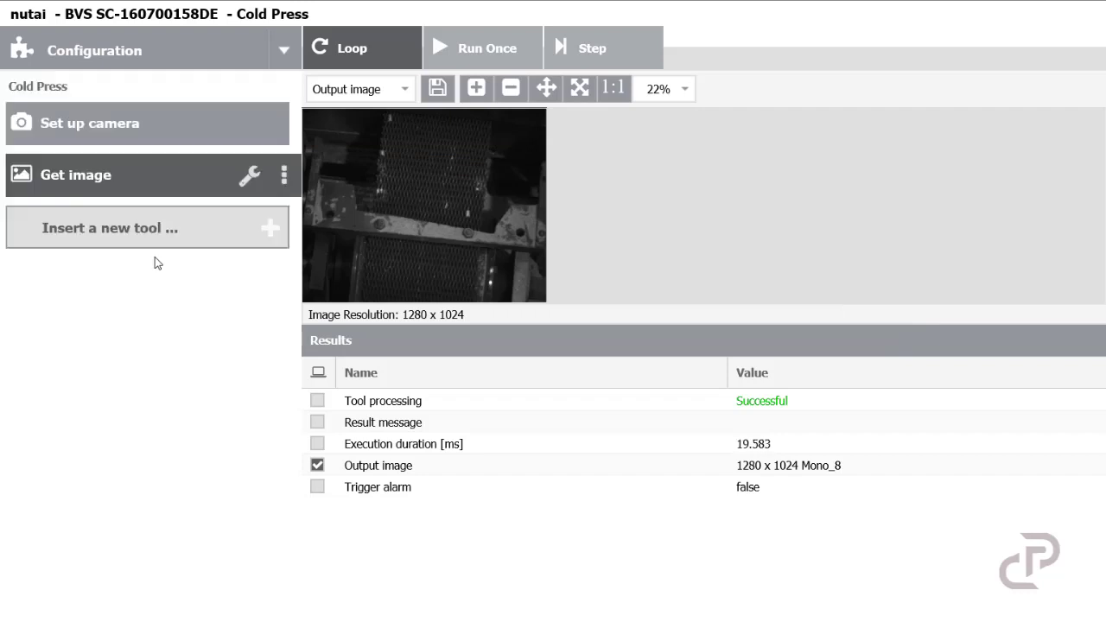
# Step: Insert a Find object tool after Get image and open its setup wizard
pyautogui.click(273, 229)
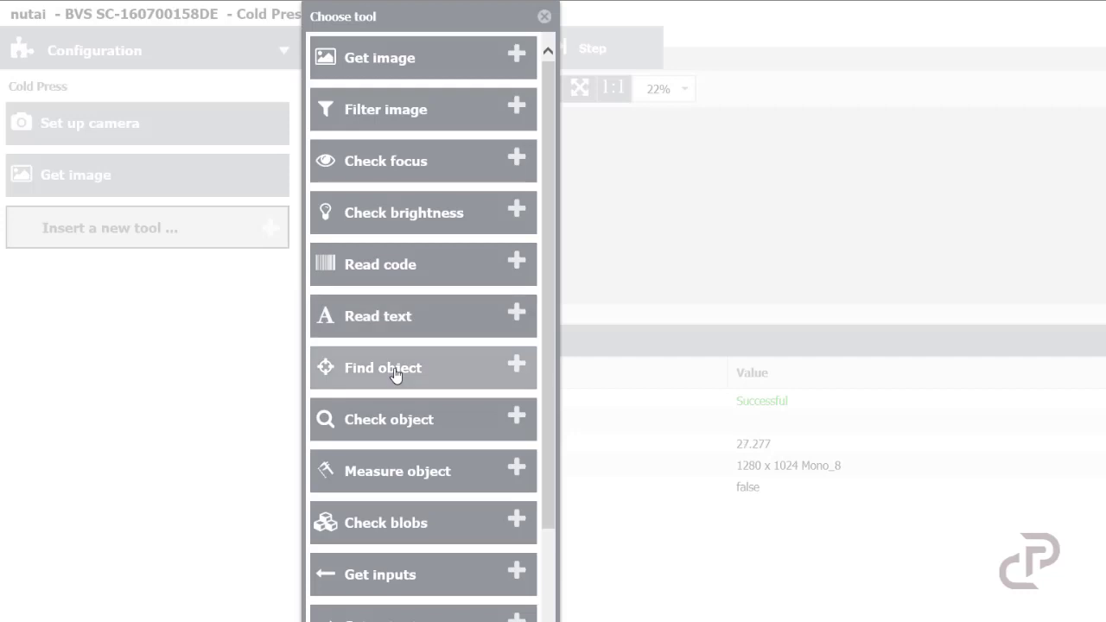
pyautogui.click(395, 370)
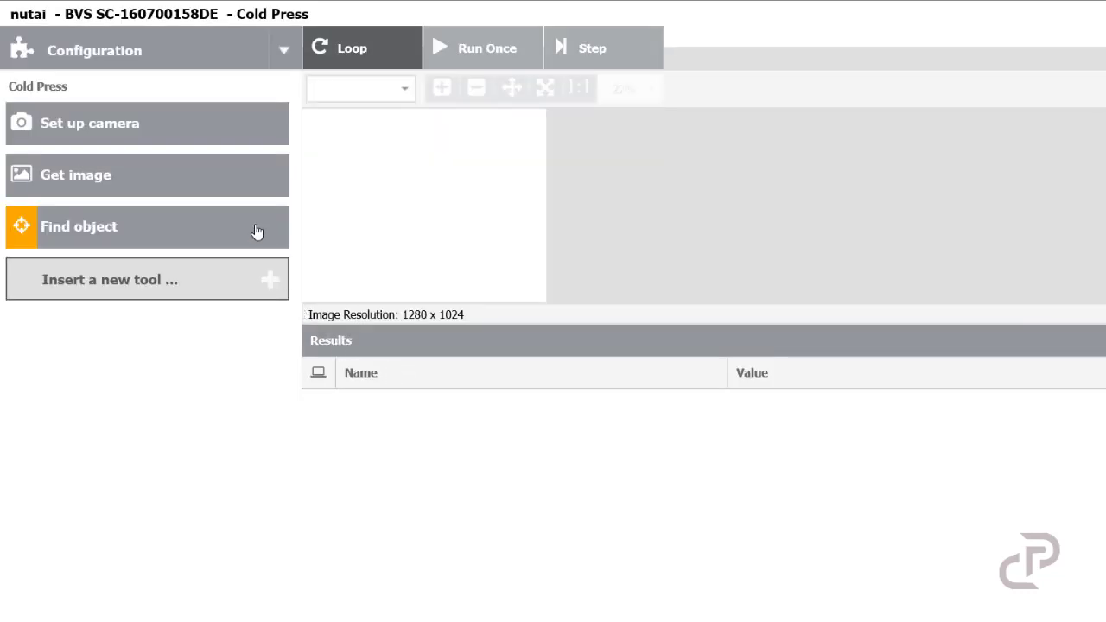
pyautogui.click(222, 229)
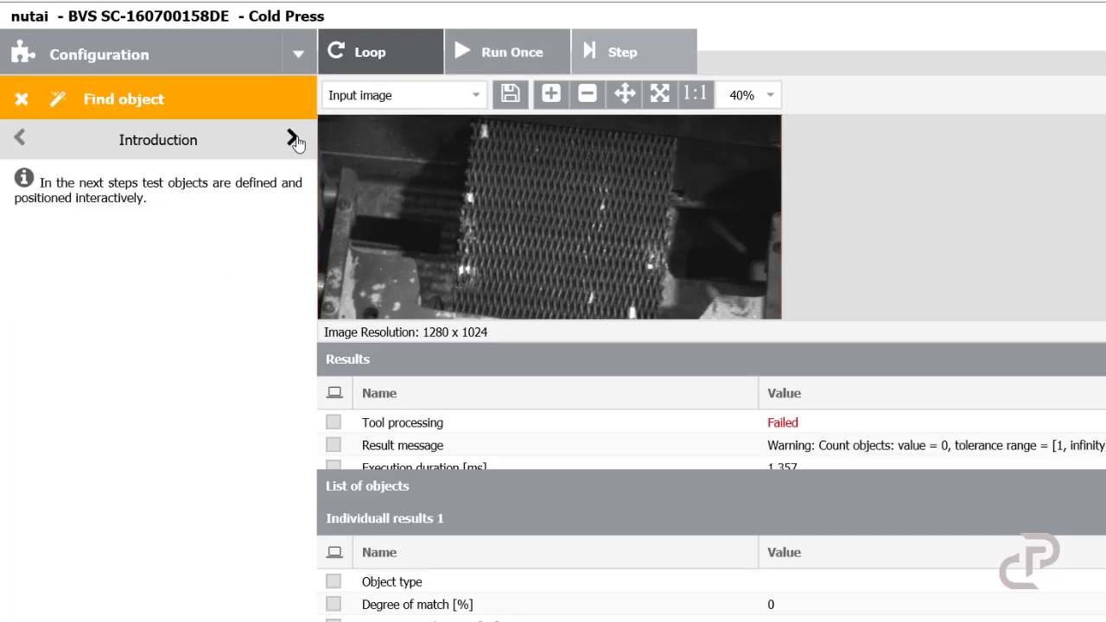
# Step: Advance through the wizard's introduction and object type pages and capture a background image
pyautogui.click(293, 140)
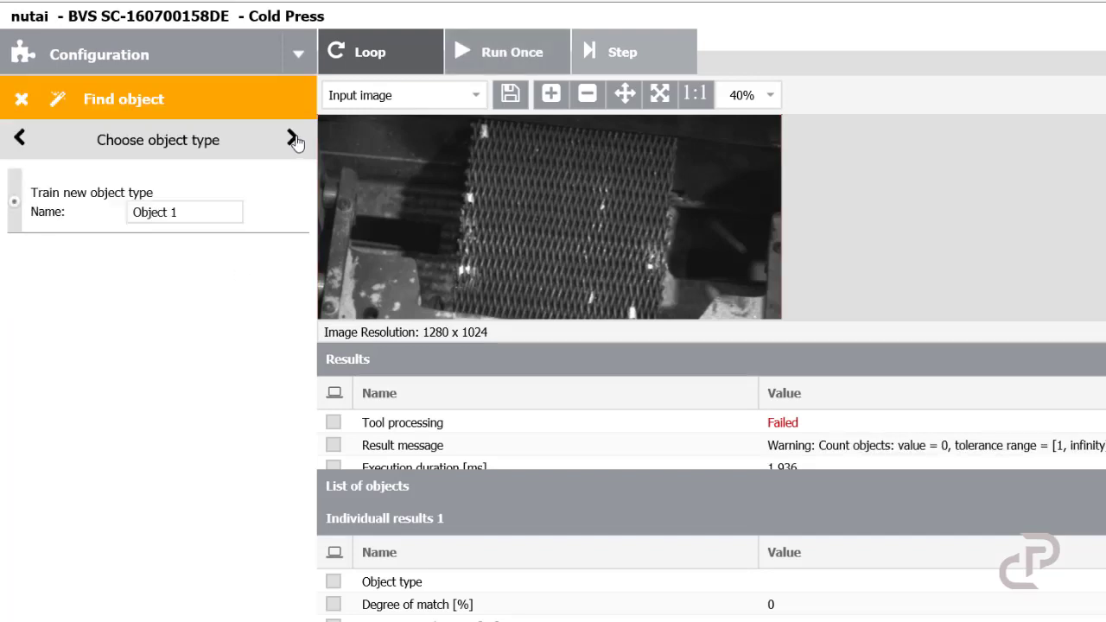
pyautogui.click(294, 140)
pyautogui.click(229, 230)
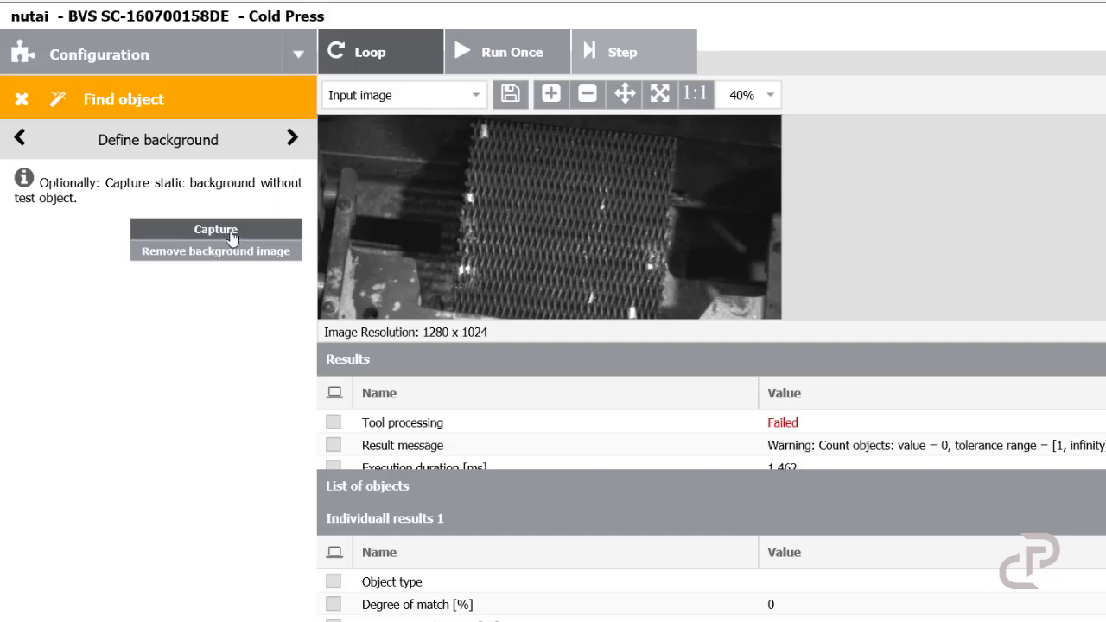
pyautogui.click(231, 235)
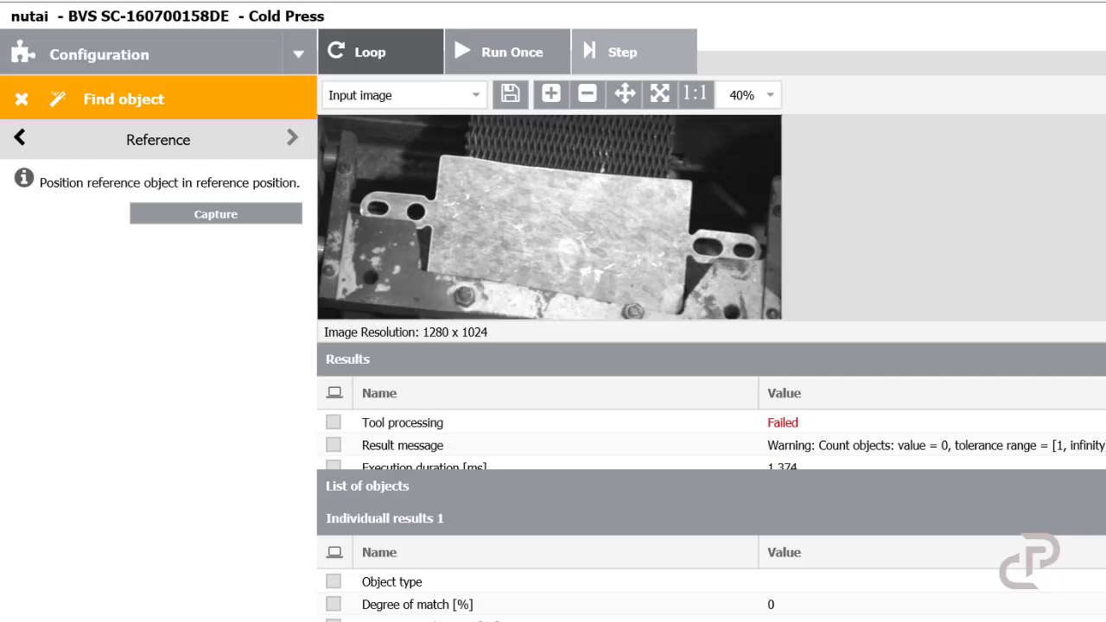
# Step: Capture the reference image with the part in place and clear the constant-area mask
pyautogui.click(226, 214)
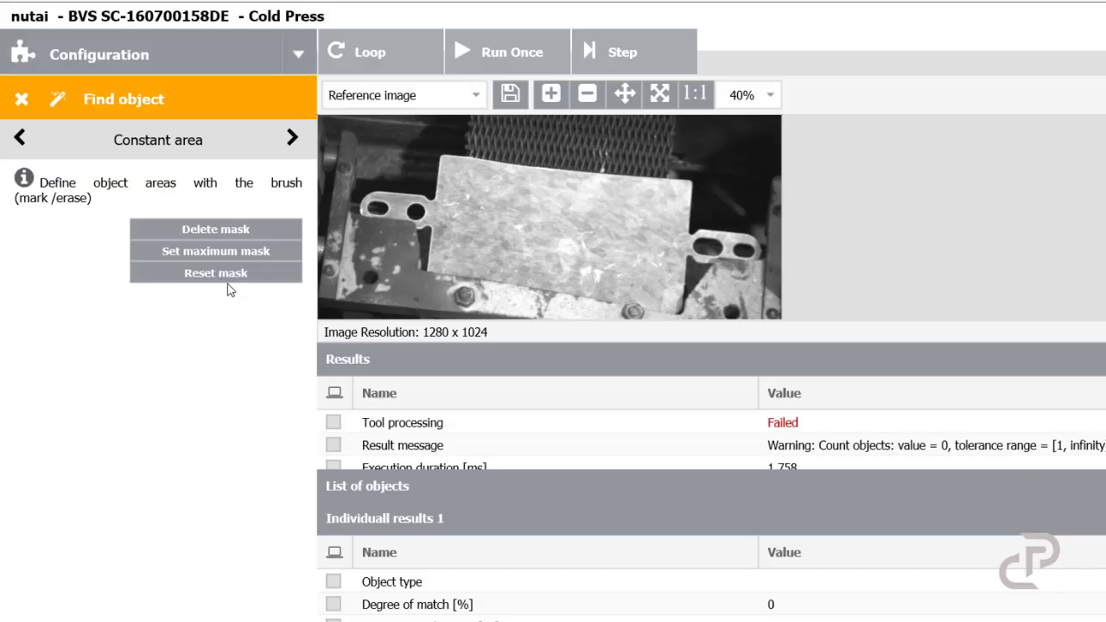
pyautogui.click(228, 284)
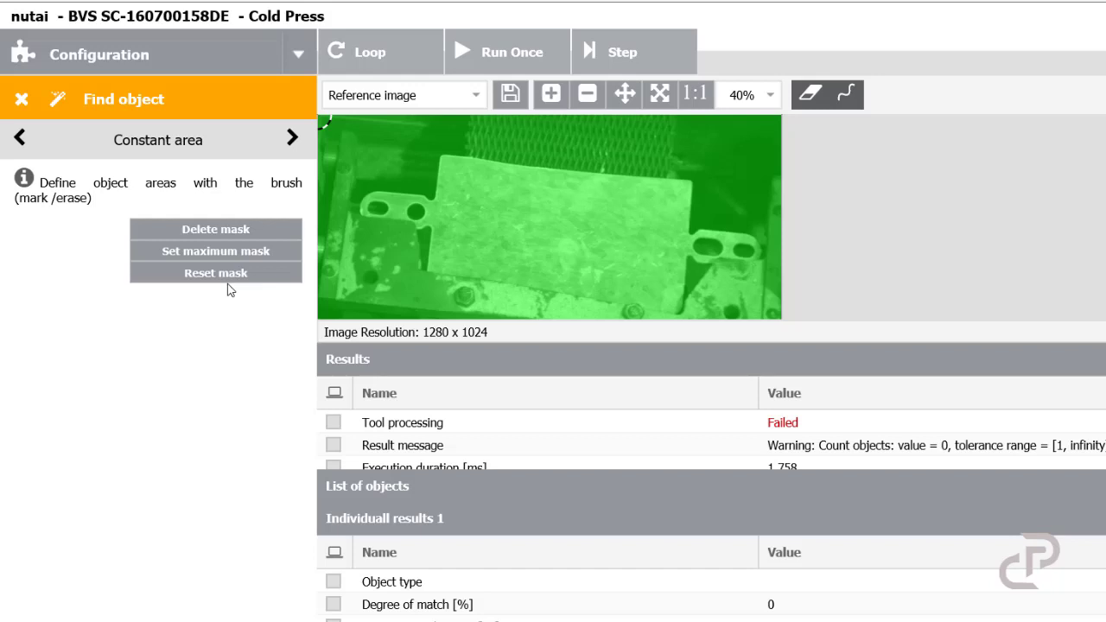
pyautogui.click(239, 232)
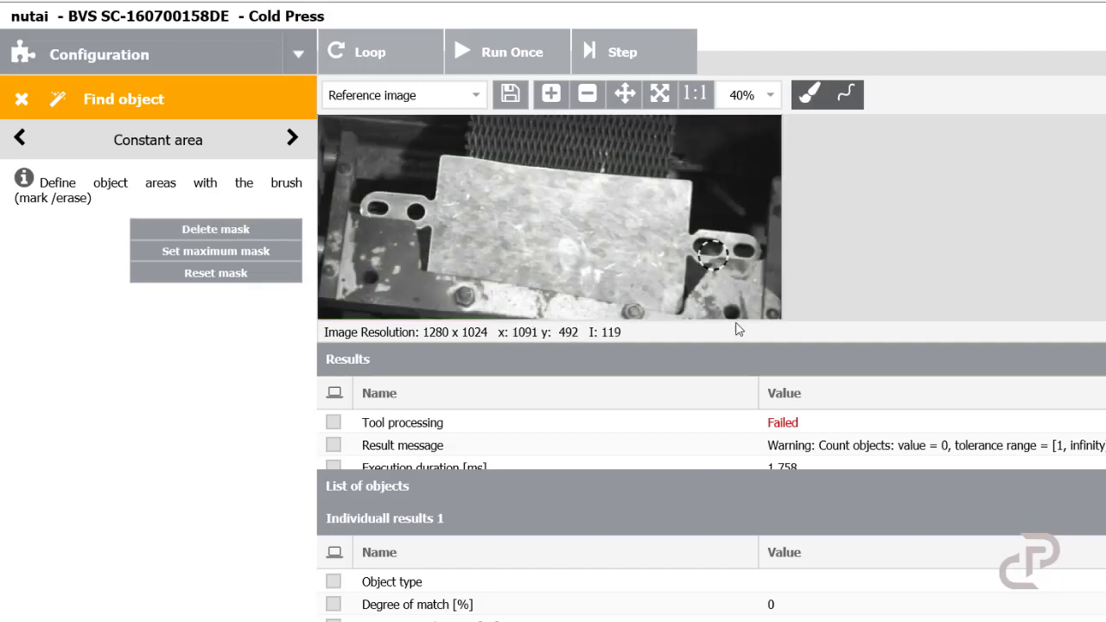
# Step: Brush the constant-area mask along the part's upper outline at 80% zoom
pyautogui.click(780, 104)
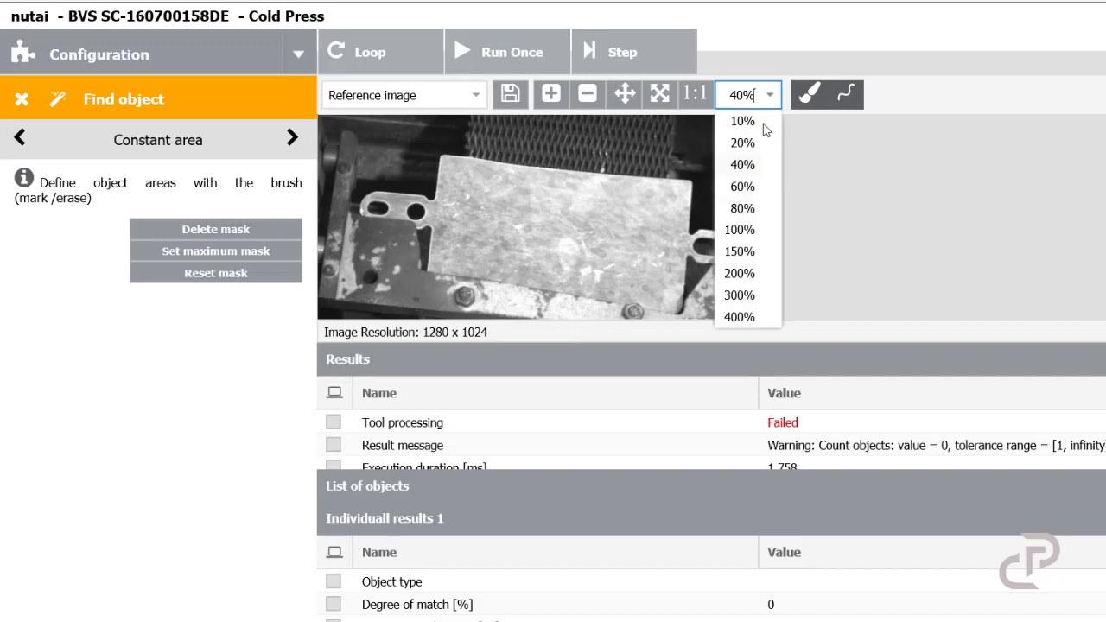
pyautogui.click(746, 185)
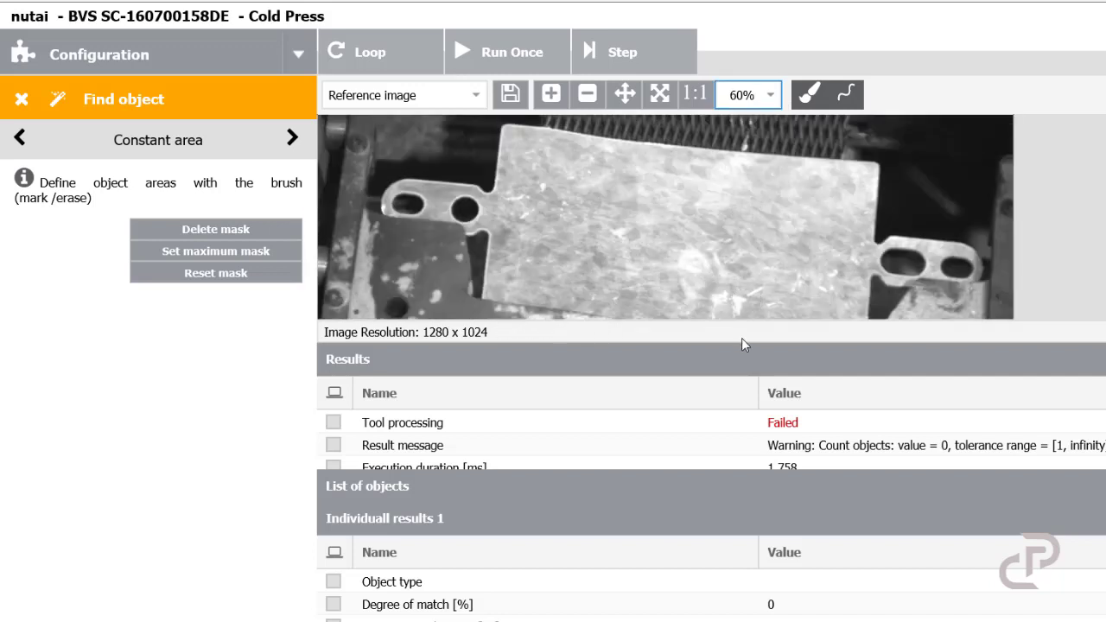
pyautogui.moveTo(772, 466); pyautogui.dragTo(782, 550)
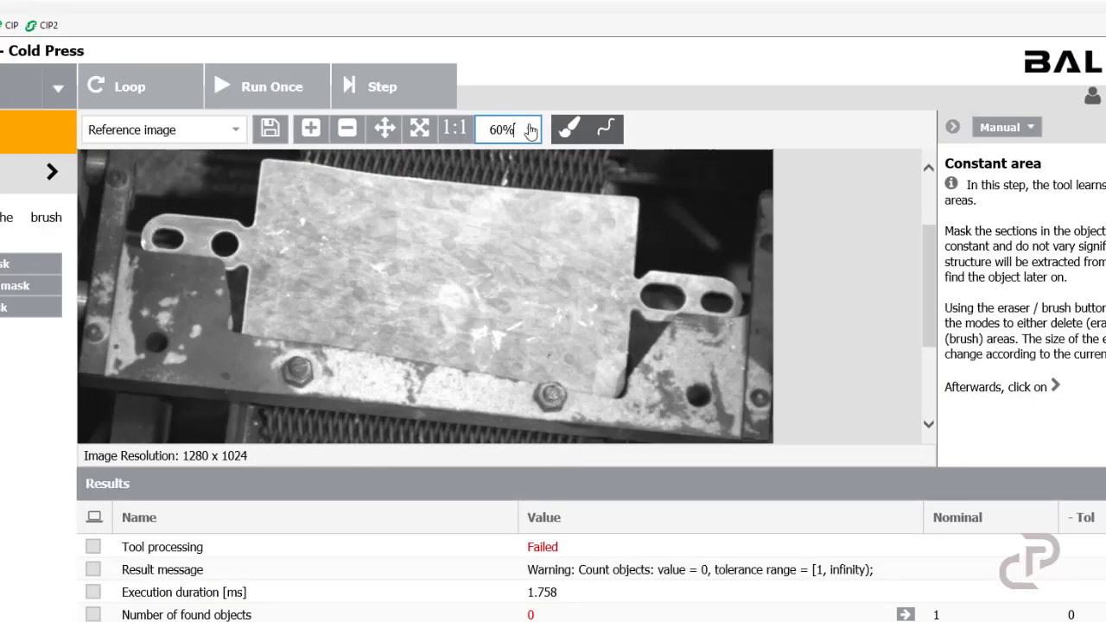
pyautogui.scroll(1, 730, 201)
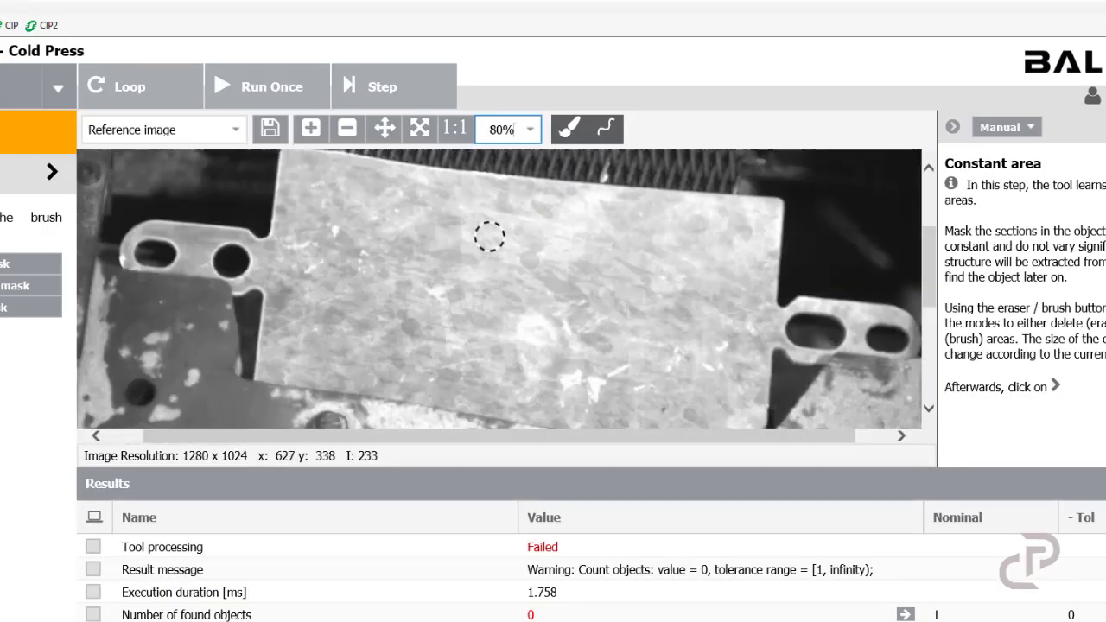
pyautogui.moveTo(131, 268)
pyautogui.mouseDown()
pyautogui.moveTo(253, 279)
pyautogui.moveTo(304, 200)
pyautogui.moveTo(754, 249)
pyautogui.moveTo(788, 325)
pyautogui.moveTo(921, 370)
pyautogui.mouseUp()
pyautogui.click(569, 128)
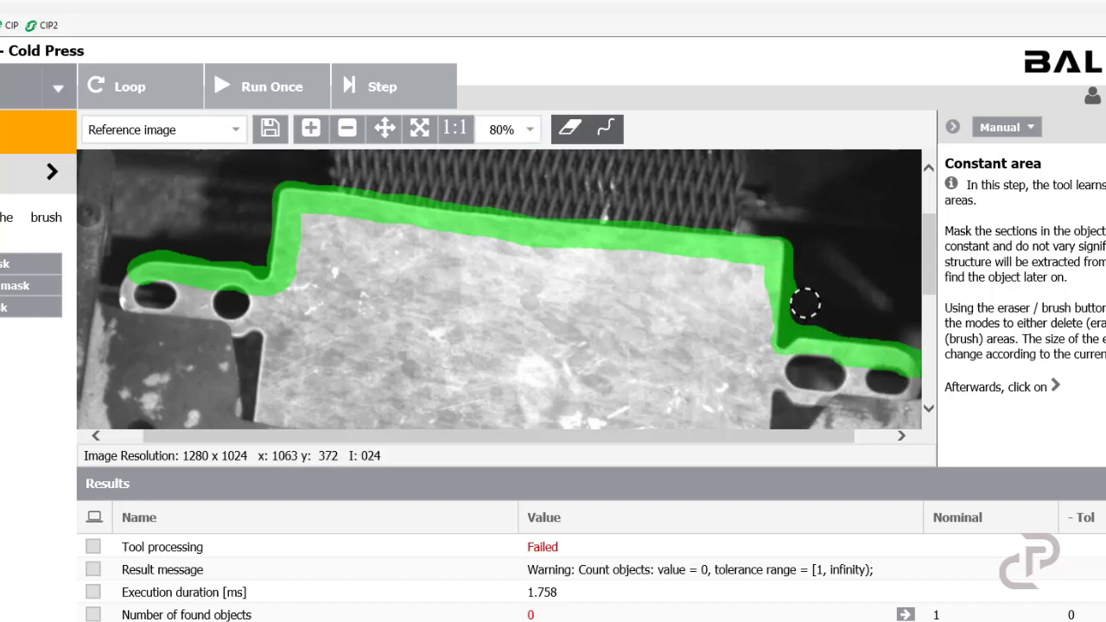
# Step: Brush the mask along the part's lower outline to close the band around its contour
pyautogui.scroll(-3, 806, 302)
pyautogui.press('b')
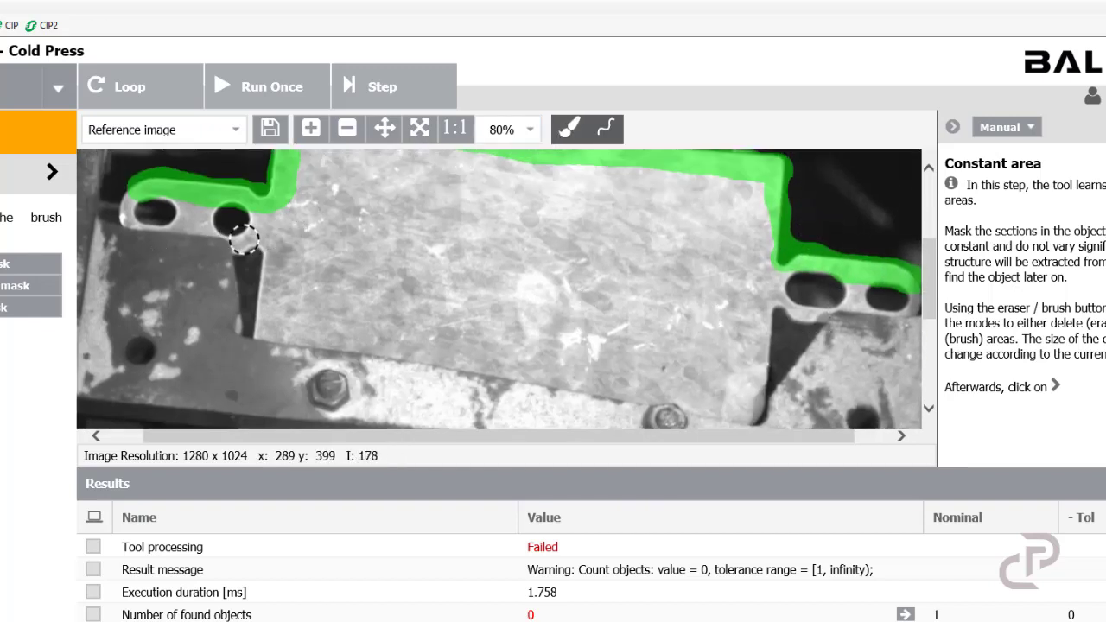
pyautogui.moveTo(243, 239)
pyautogui.mouseDown()
pyautogui.moveTo(264, 258)
pyautogui.moveTo(261, 330)
pyautogui.moveTo(703, 414)
pyautogui.moveTo(758, 345)
pyautogui.moveTo(815, 306)
pyautogui.mouseUp()
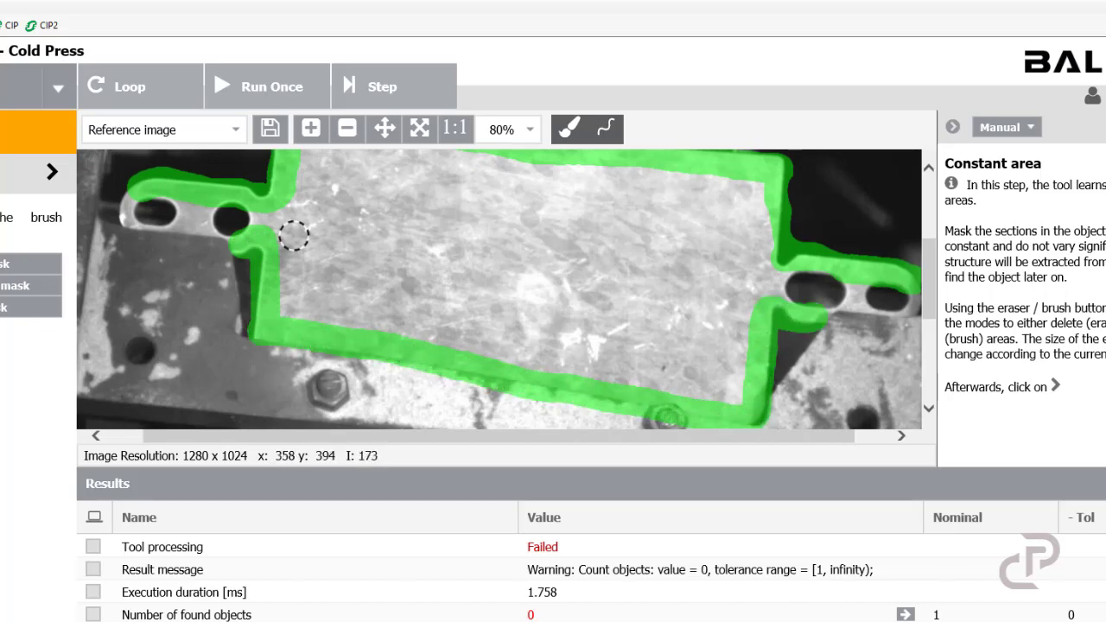
# Step: Leave the constant-area page and capture a static background image without the test object
pyautogui.scroll(3, 294, 235)
pyautogui.click(529, 130)
pyautogui.click(507, 150)
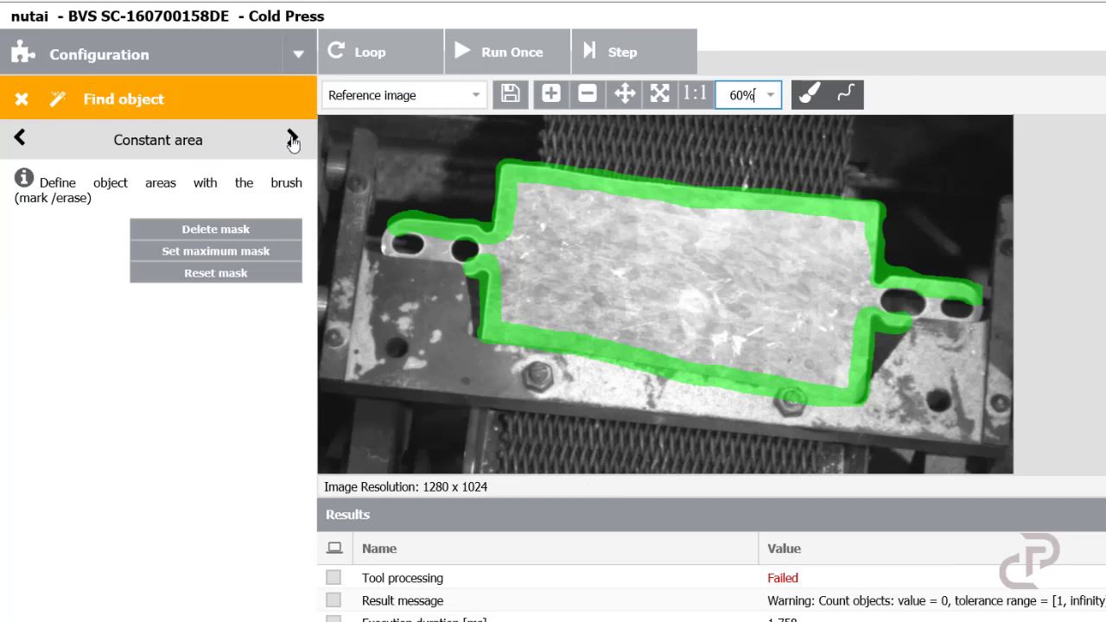
pyautogui.click(293, 141)
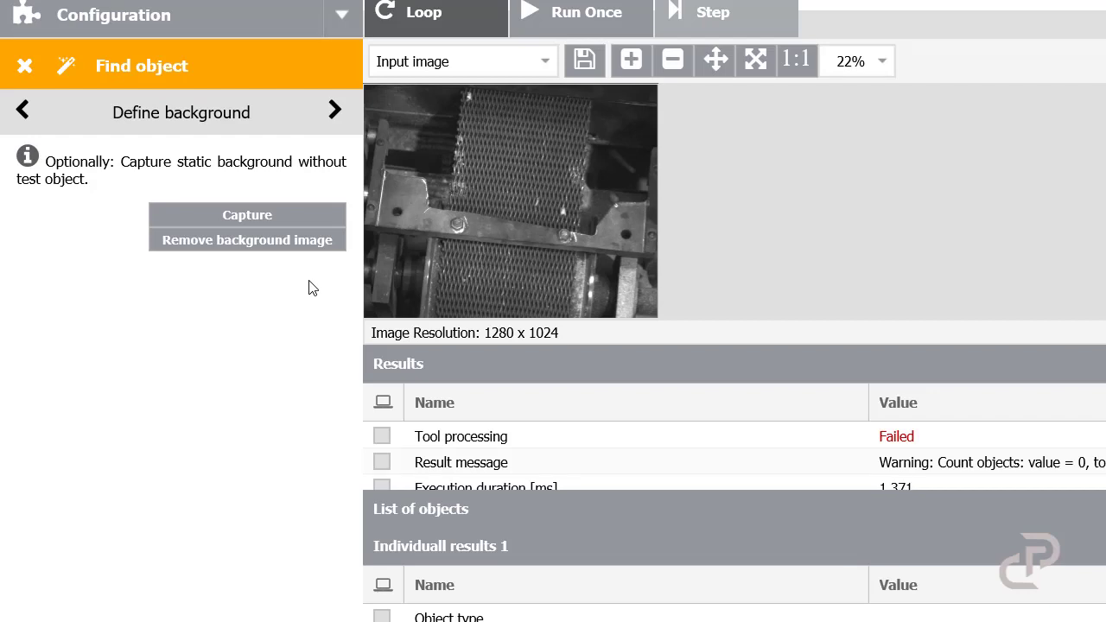
pyautogui.click(287, 223)
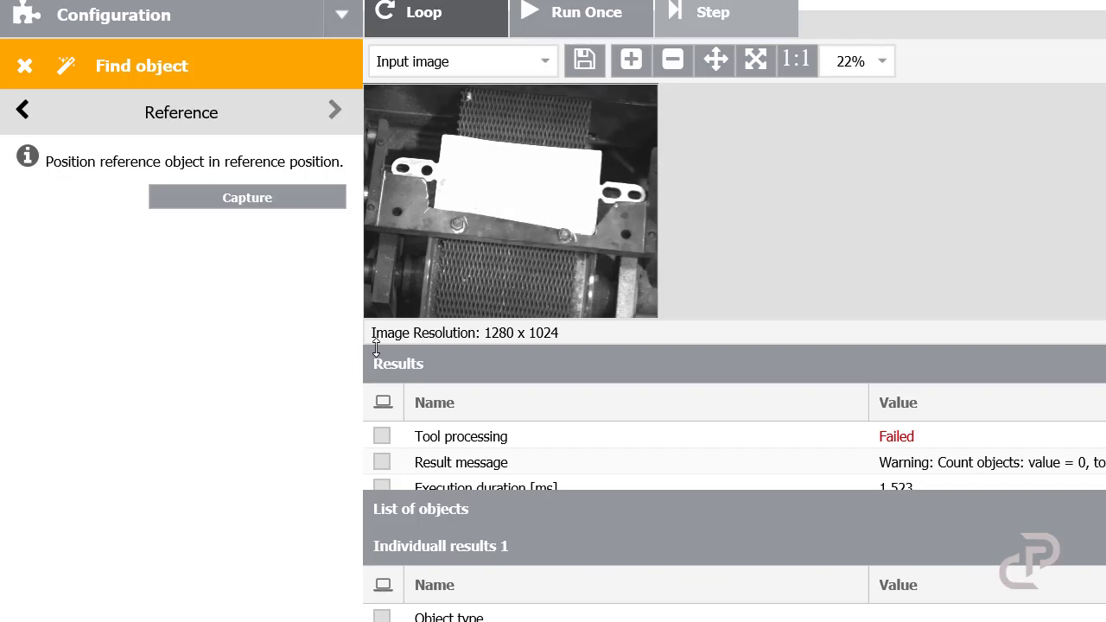
# Step: Capture the reference image with the part placed in its reference position
pyautogui.click(281, 206)
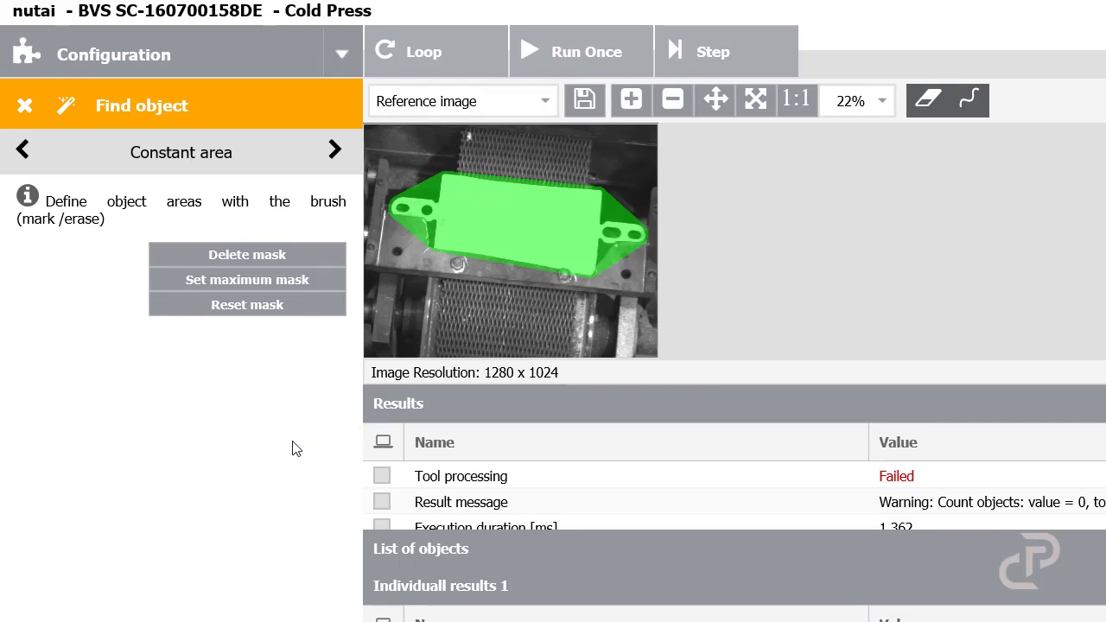
# Step: Zoom to 80% and erase the constant-area mask from the lower portion of the part's flat white surface
pyautogui.click(880, 102)
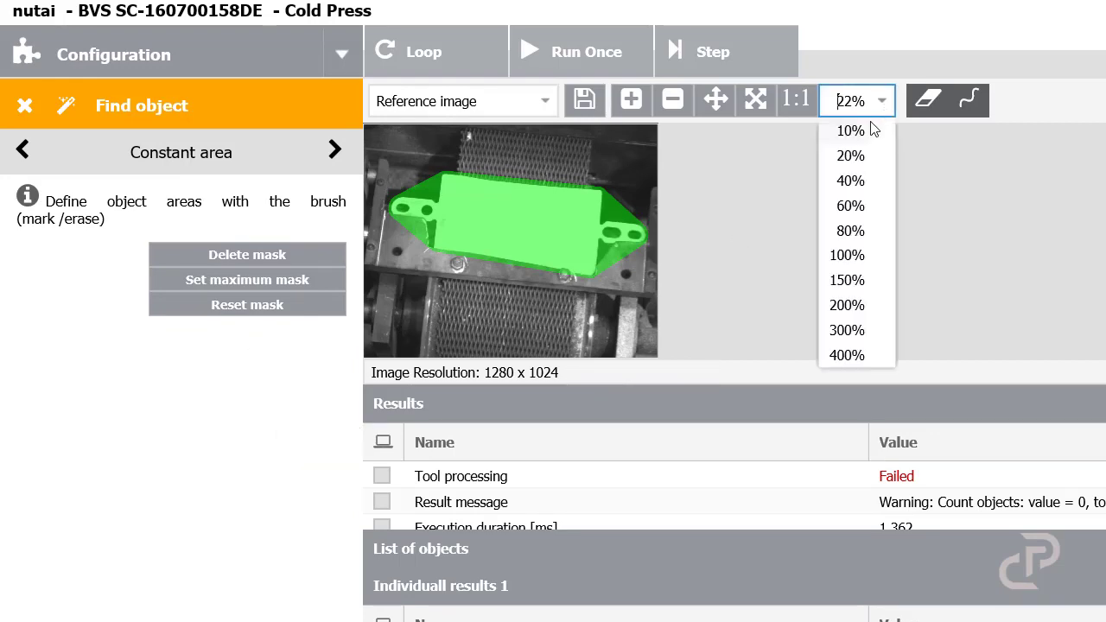
pyautogui.click(849, 231)
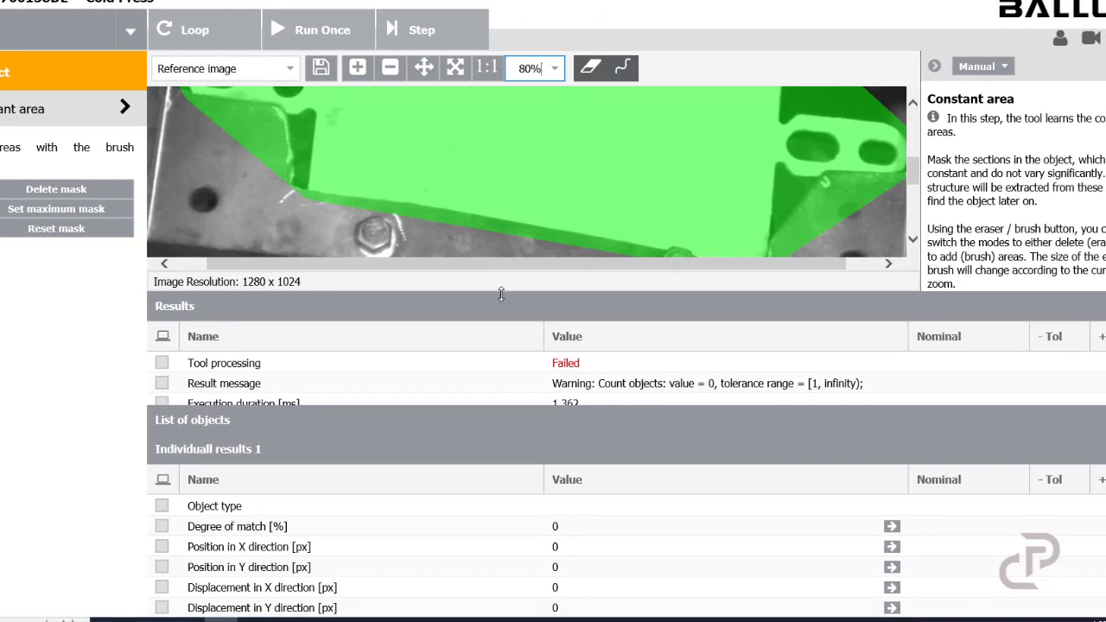
pyautogui.moveTo(506, 293); pyautogui.dragTo(499, 440)
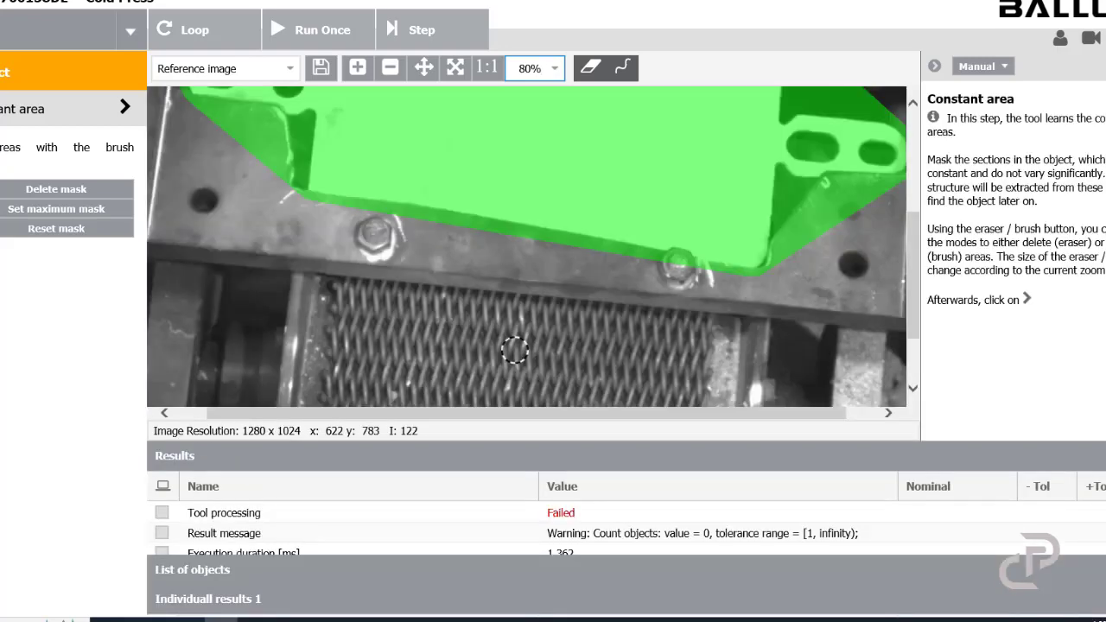
pyautogui.scroll(2, 529, 131)
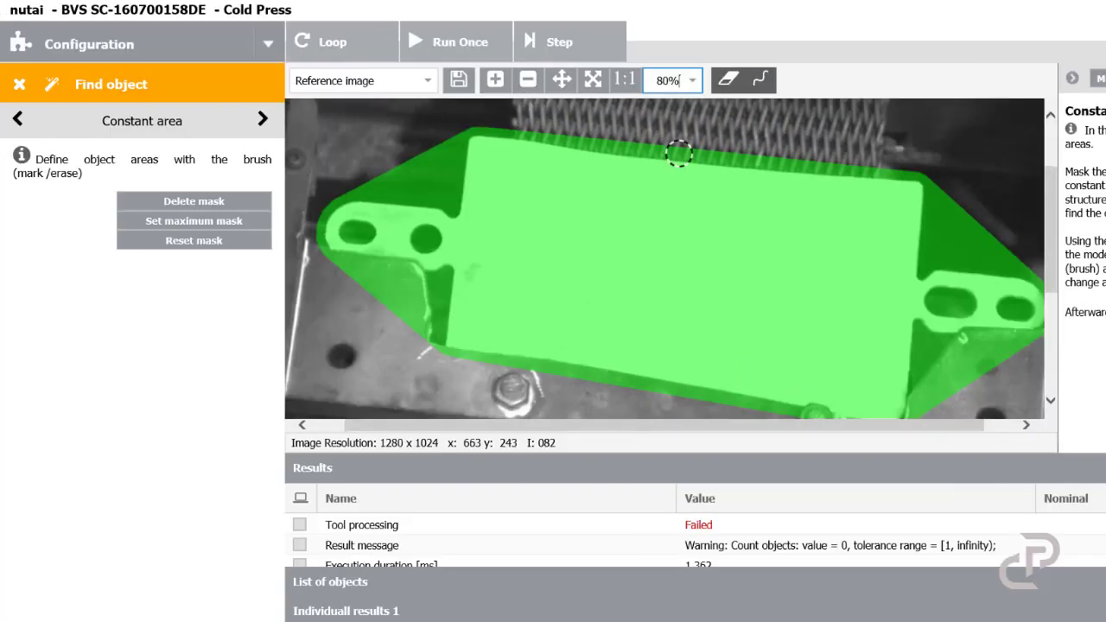
pyautogui.click(555, 68)
pyautogui.click(532, 152)
pyautogui.moveTo(214, 251); pyautogui.dragTo(244, 248)
pyautogui.moveTo(383, 259)
pyautogui.mouseDown()
pyautogui.moveTo(433, 298)
pyautogui.moveTo(541, 330)
pyautogui.moveTo(566, 354)
pyautogui.moveTo(795, 378)
pyautogui.mouseUp()
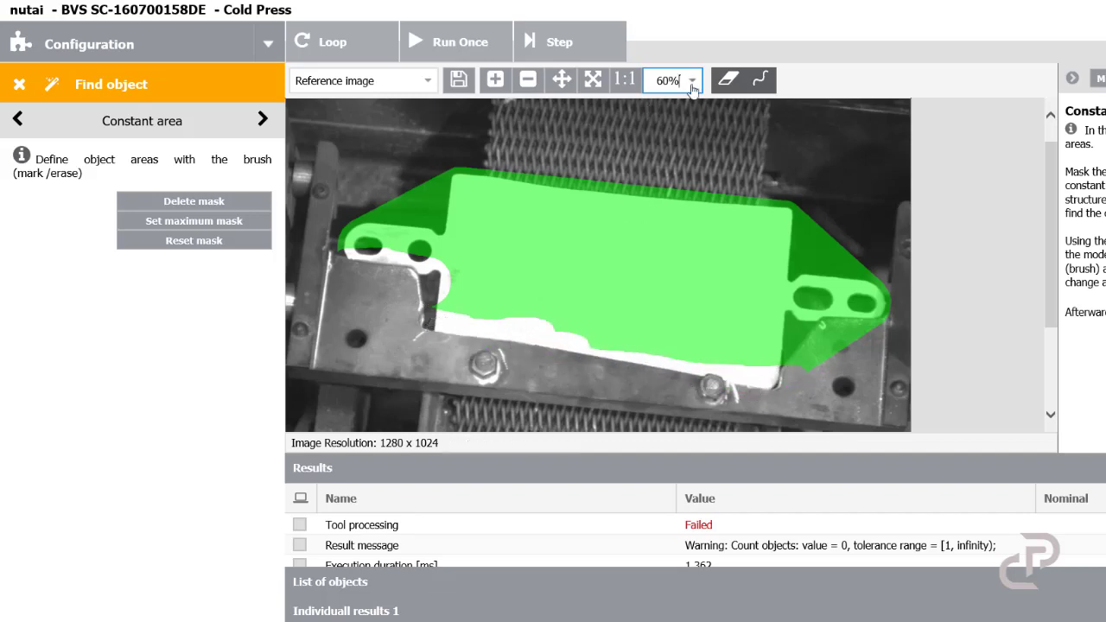
# Step: Zoom to 40% and erase the remaining mask from the part's white centre, leaving only the two end lugs marked
pyautogui.click(692, 84)
pyautogui.click(665, 144)
pyautogui.moveTo(503, 186)
pyautogui.mouseDown()
pyautogui.moveTo(413, 172)
pyautogui.moveTo(416, 222)
pyautogui.moveTo(630, 178)
pyautogui.moveTo(668, 221)
pyautogui.moveTo(644, 275)
pyautogui.moveTo(603, 286)
pyautogui.moveTo(420, 269)
pyautogui.moveTo(510, 202)
pyautogui.moveTo(605, 229)
pyautogui.moveTo(478, 223)
pyautogui.moveTo(513, 274)
pyautogui.mouseUp()
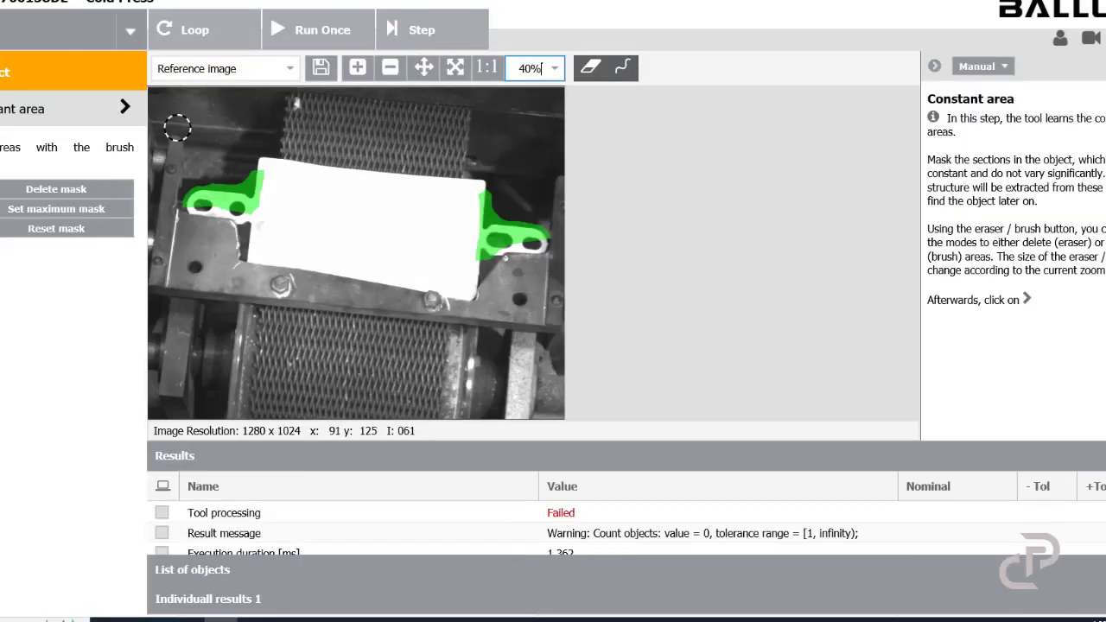
# Step: Advance to the reference point page and finish the Find object wizard with the default reference point
pyautogui.click(125, 109)
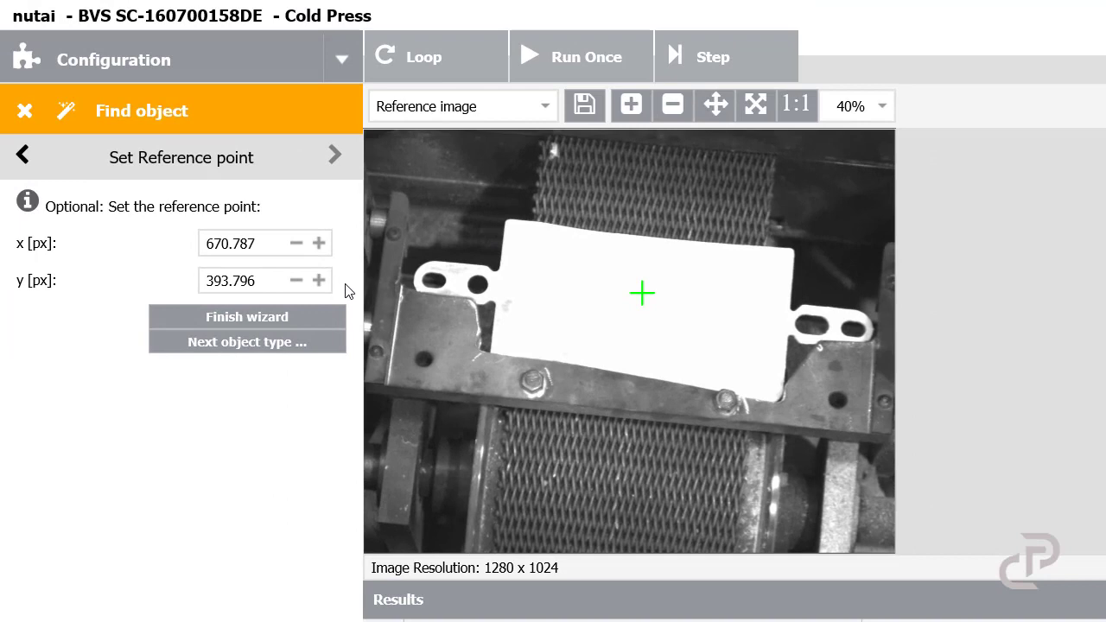
pyautogui.click(269, 321)
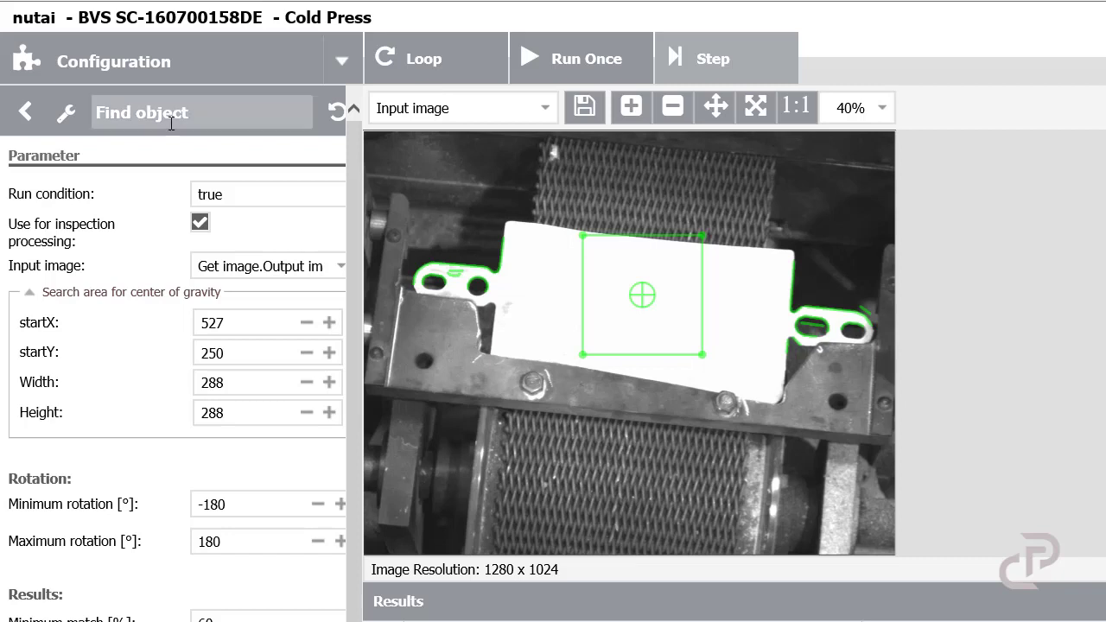
# Step: Run the program in a loop and mark Degree of match and Tool processing for display in the results
pyautogui.click(419, 69)
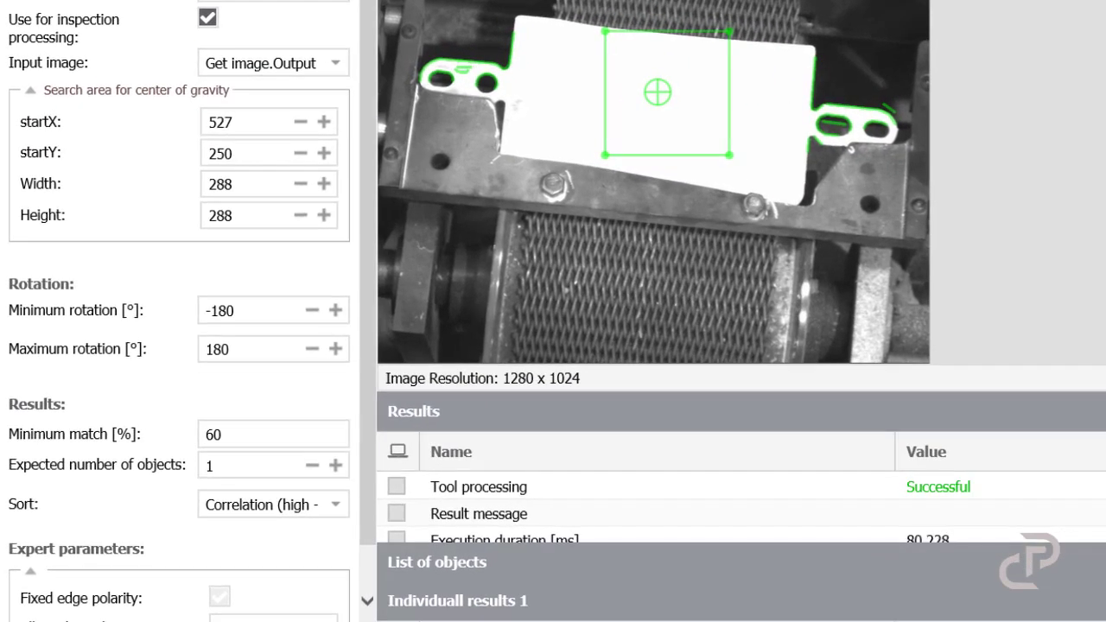
pyautogui.click(588, 609)
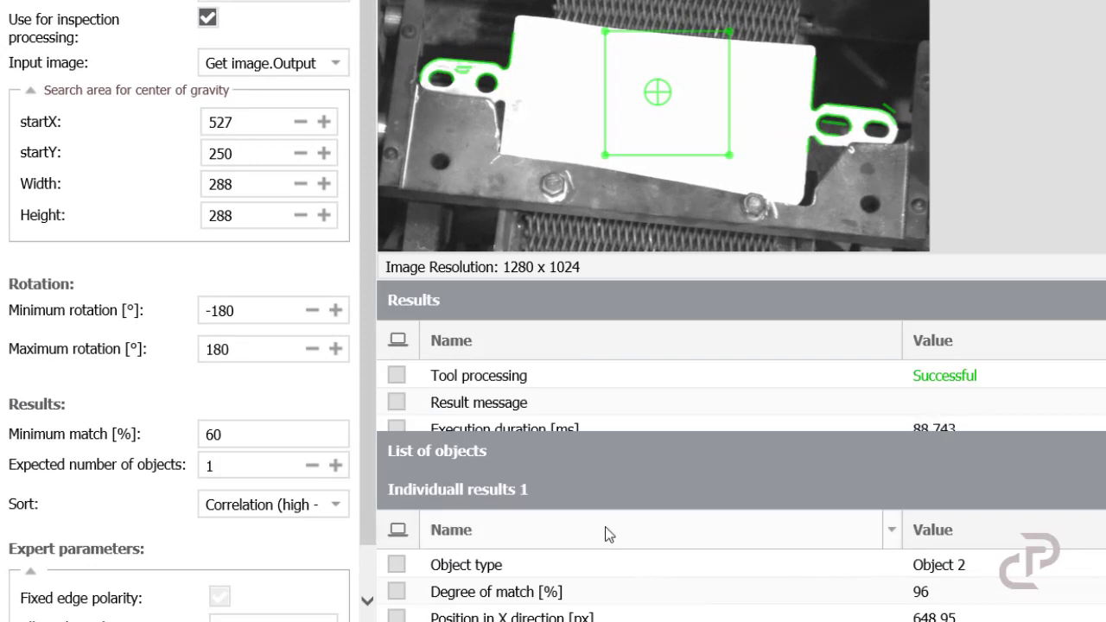
pyautogui.click(396, 591)
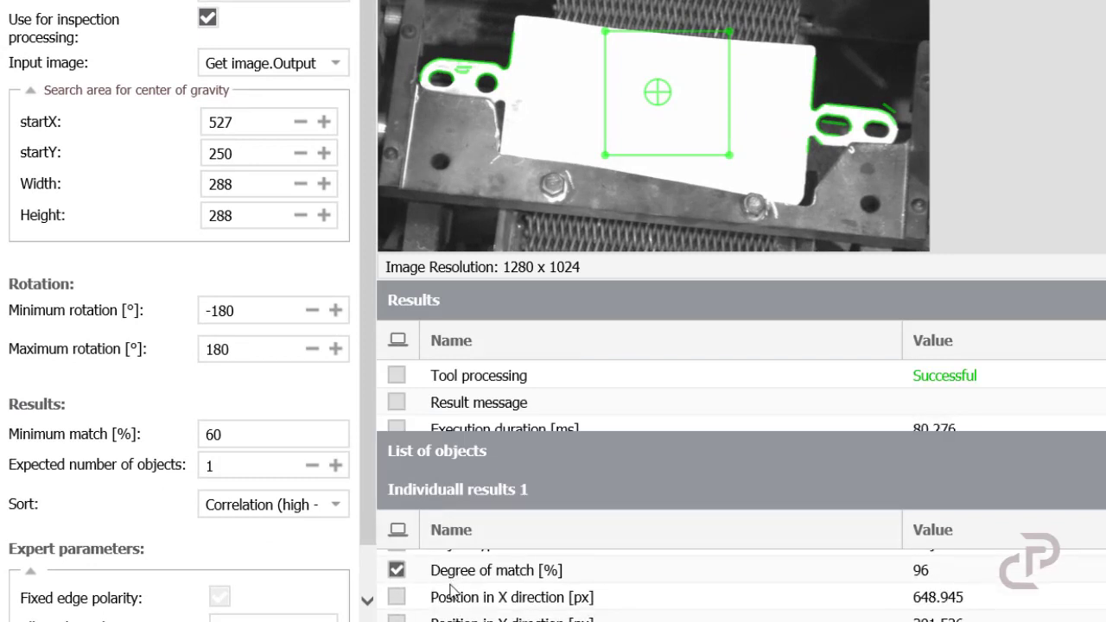
pyautogui.scroll(1, 416, 603)
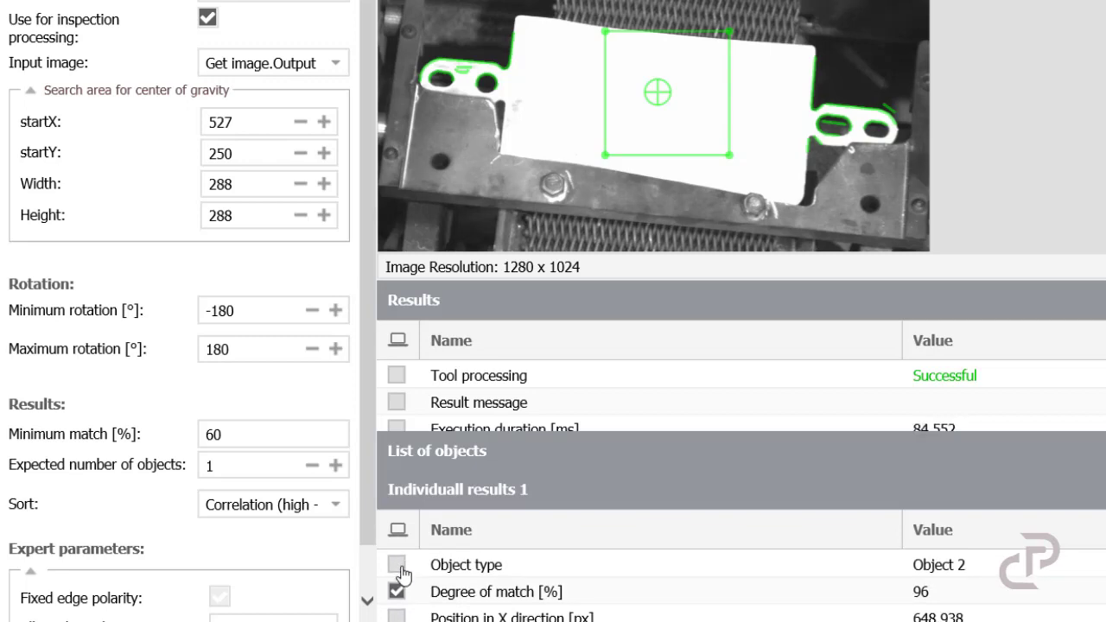
pyautogui.scroll(-1, 420, 588)
pyautogui.scroll(-3, 430, 586)
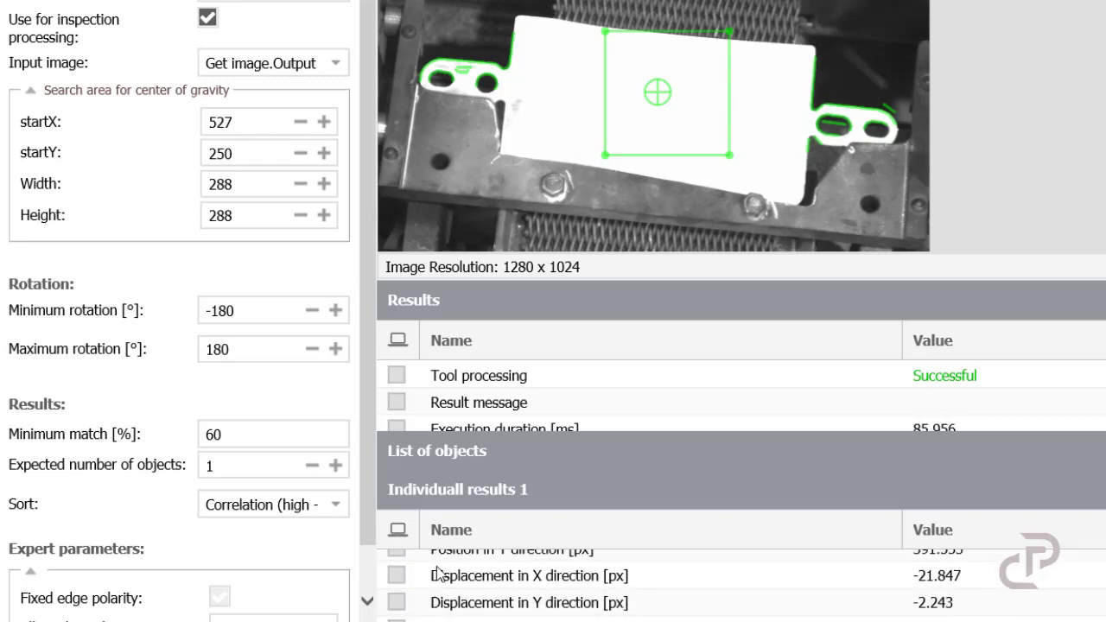
pyautogui.scroll(2, 432, 573)
pyautogui.click(396, 375)
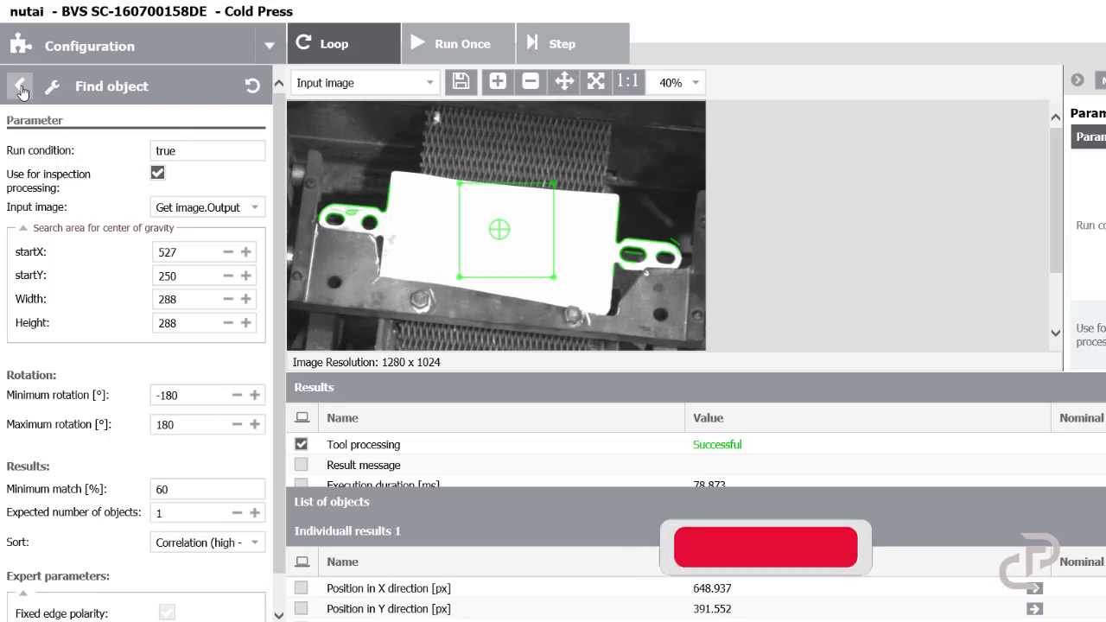
# Step: Return to the tool list and insert a Set outputs tool after Find object
pyautogui.click(22, 88)
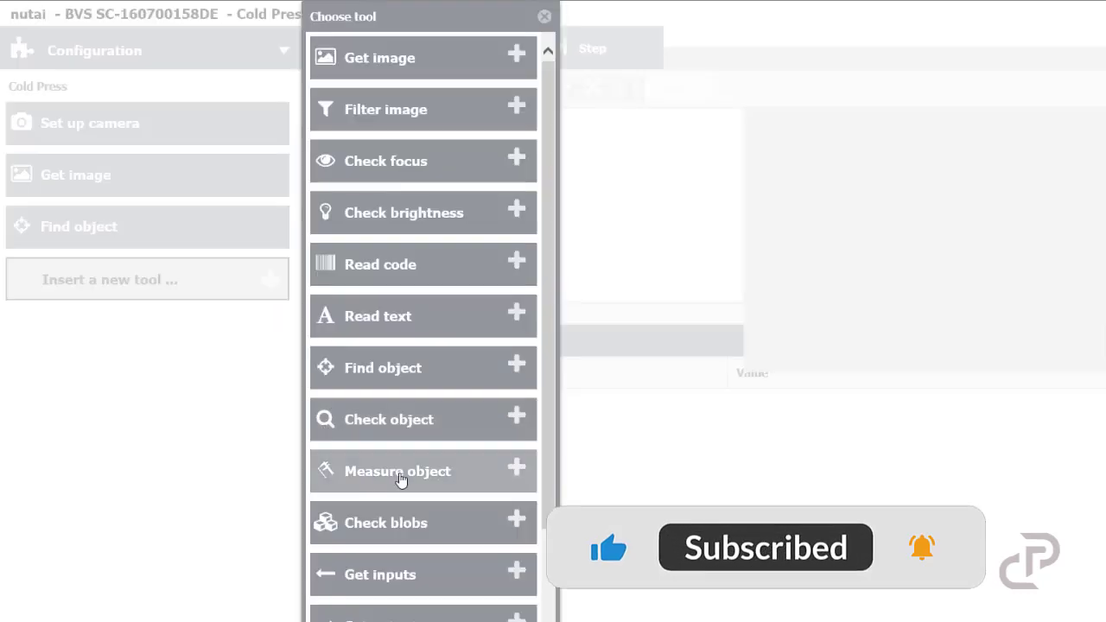
pyautogui.scroll(-3, 403, 482)
pyautogui.press('Escape')
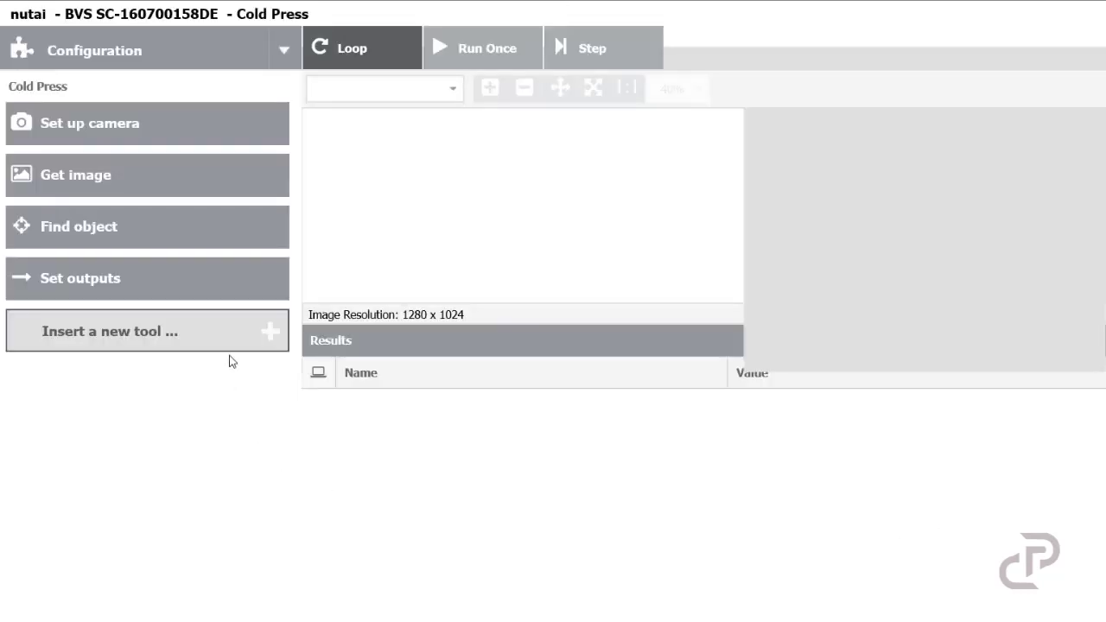
# Step: Set the Out1 expression to Find_object.Tool_processing
pyautogui.click(194, 224)
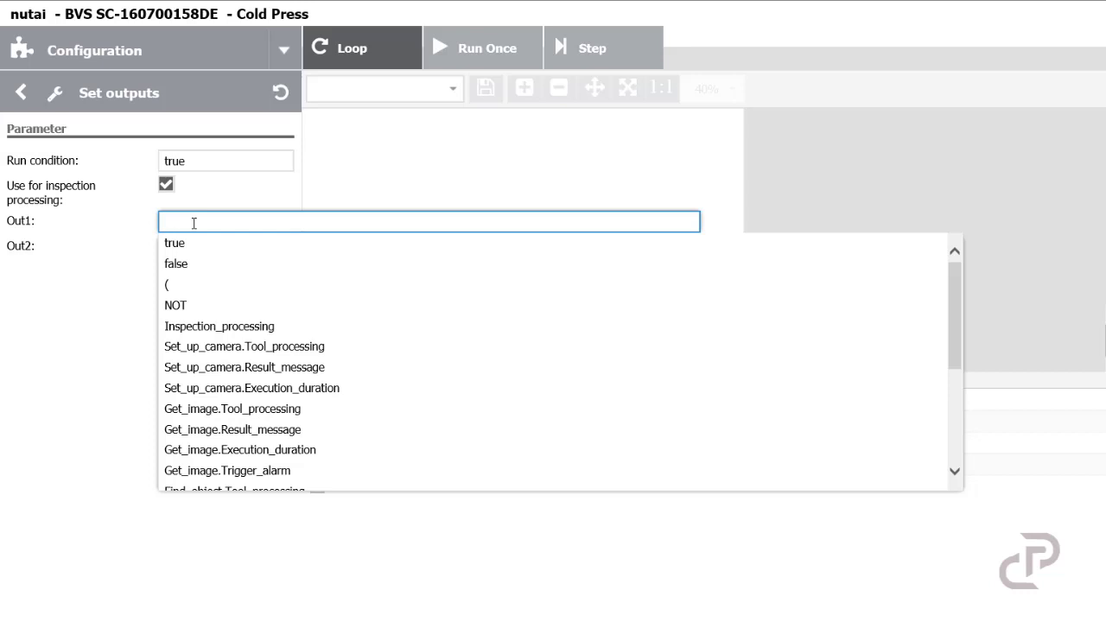
pyautogui.write('find')
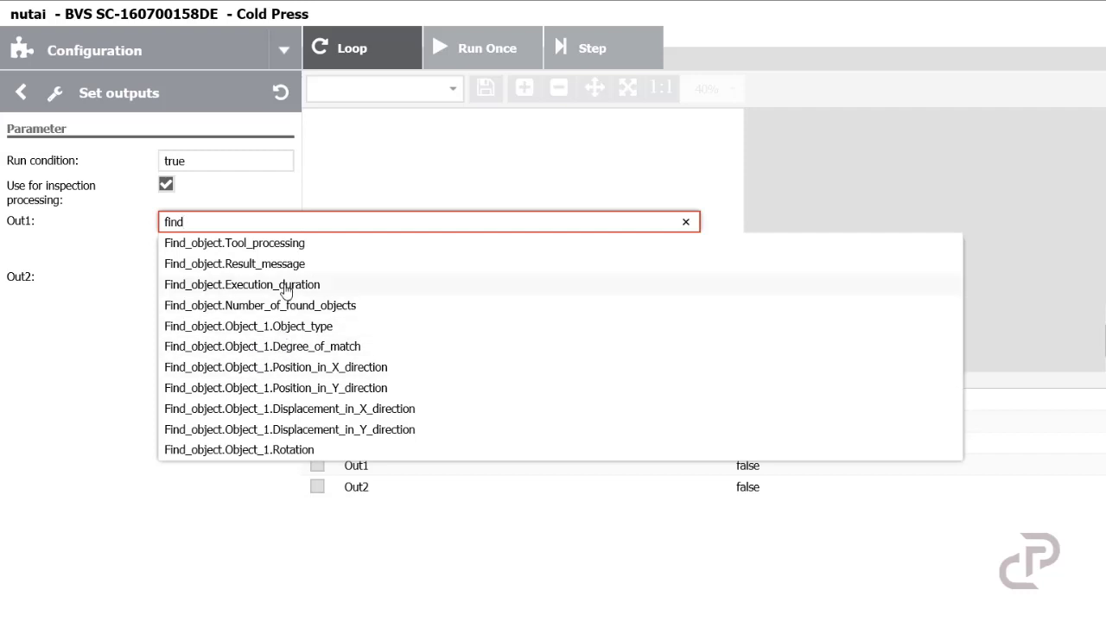
pyautogui.click(254, 242)
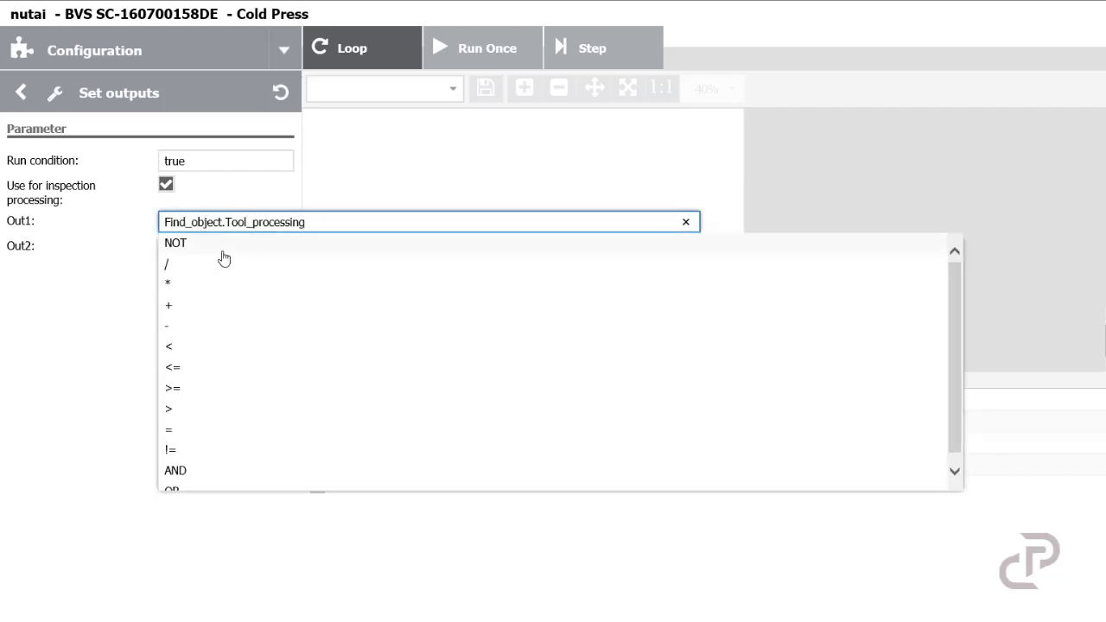
pyautogui.click(224, 248)
pyautogui.moveTo(335, 222); pyautogui.dragTo(310, 213)
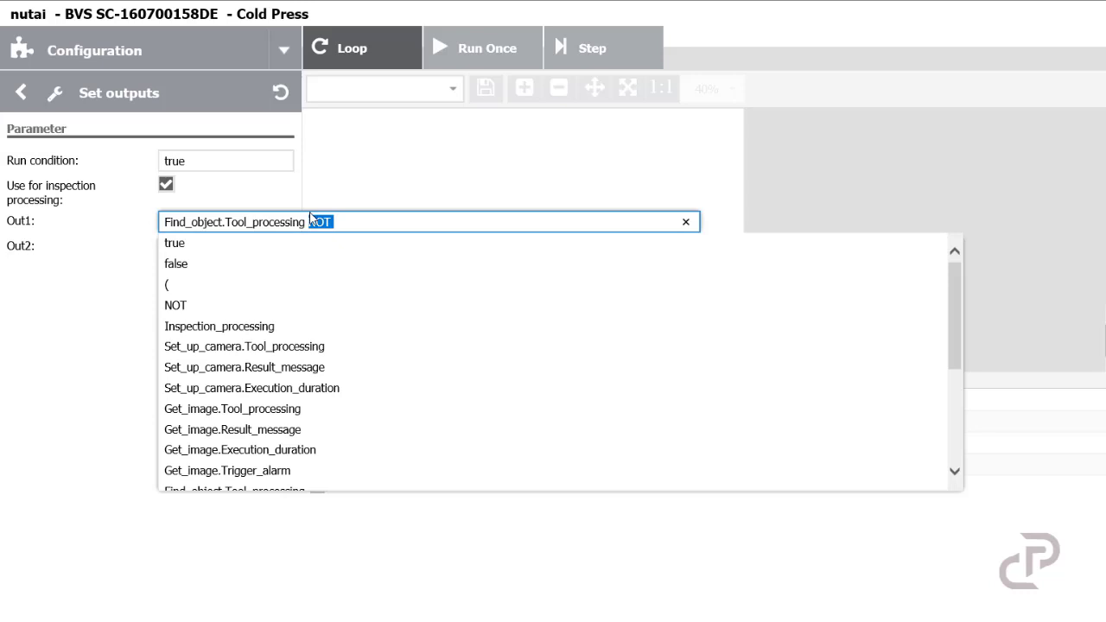
pyautogui.press('BackSpace')
pyautogui.click(101, 291)
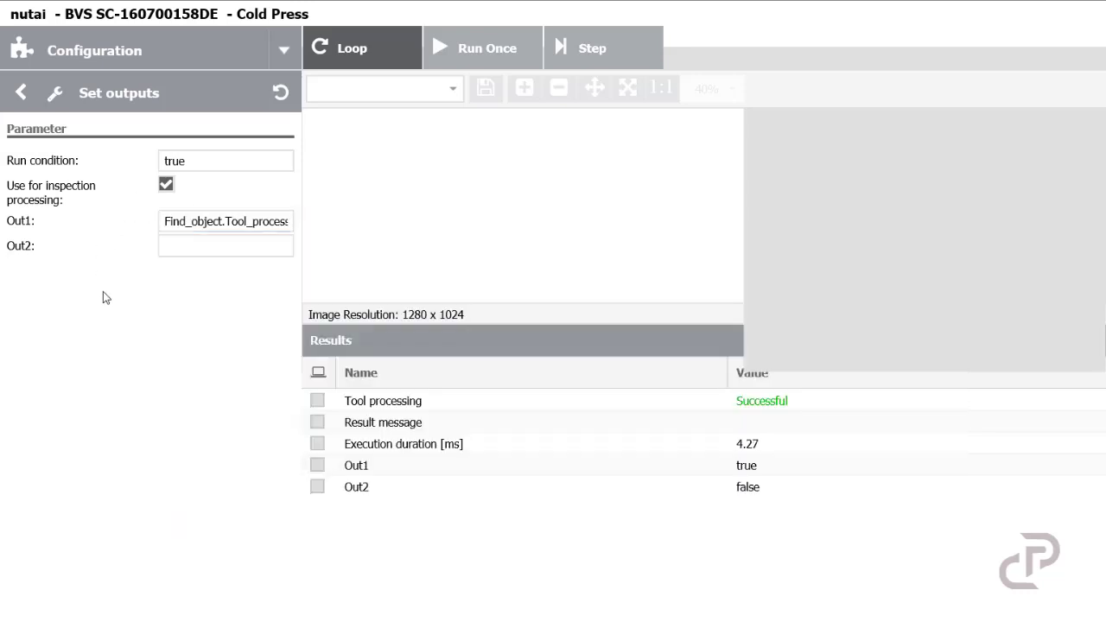
# Step: Set the Out2 expression to Find_object.Number_of_found_objects >= 1
pyautogui.click(208, 245)
pyautogui.write('fi')
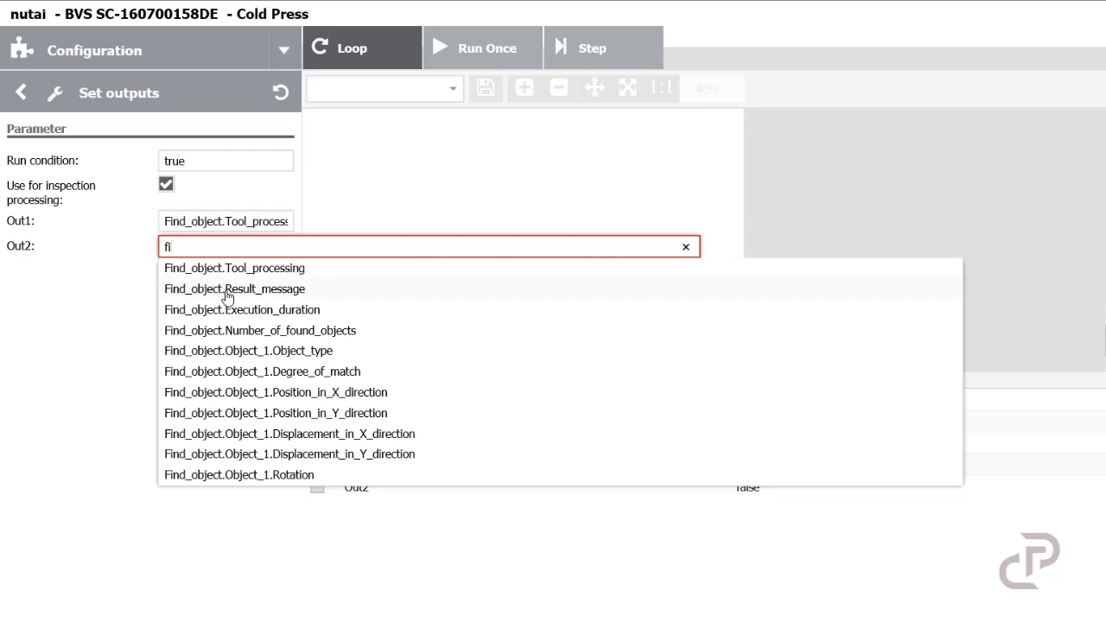
pyautogui.click(295, 335)
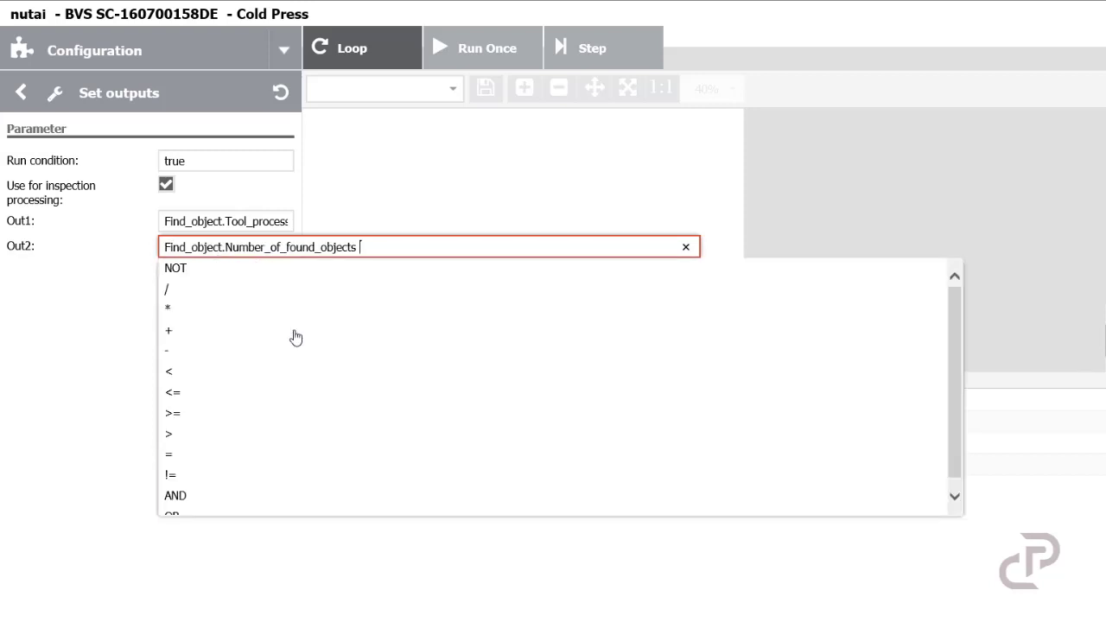
pyautogui.click(237, 412)
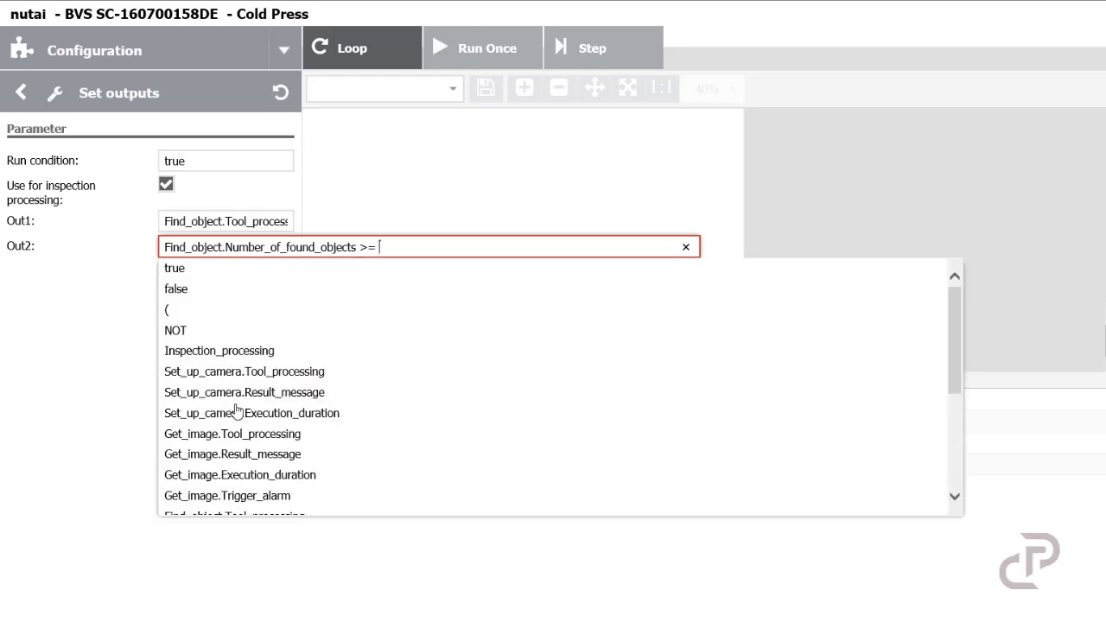
pyautogui.write('1')
pyautogui.click(66, 377)
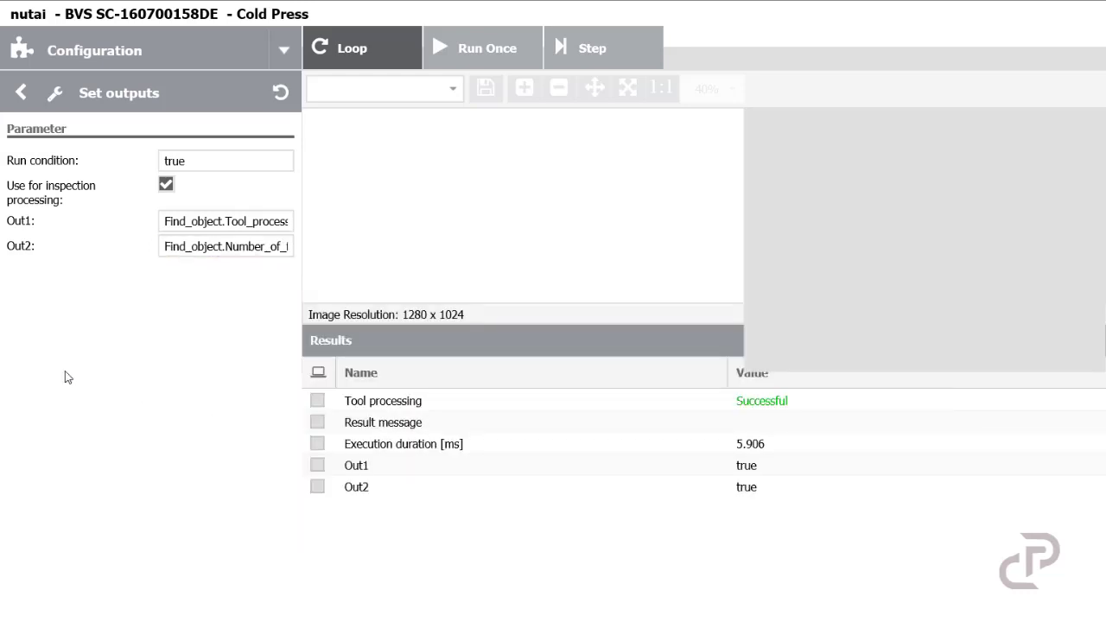
# Step: Mark Tool processing, Out1 and Out2 for result display and return to the tool list
pyautogui.click(317, 402)
pyautogui.click(318, 467)
pyautogui.click(318, 488)
pyautogui.click(22, 92)
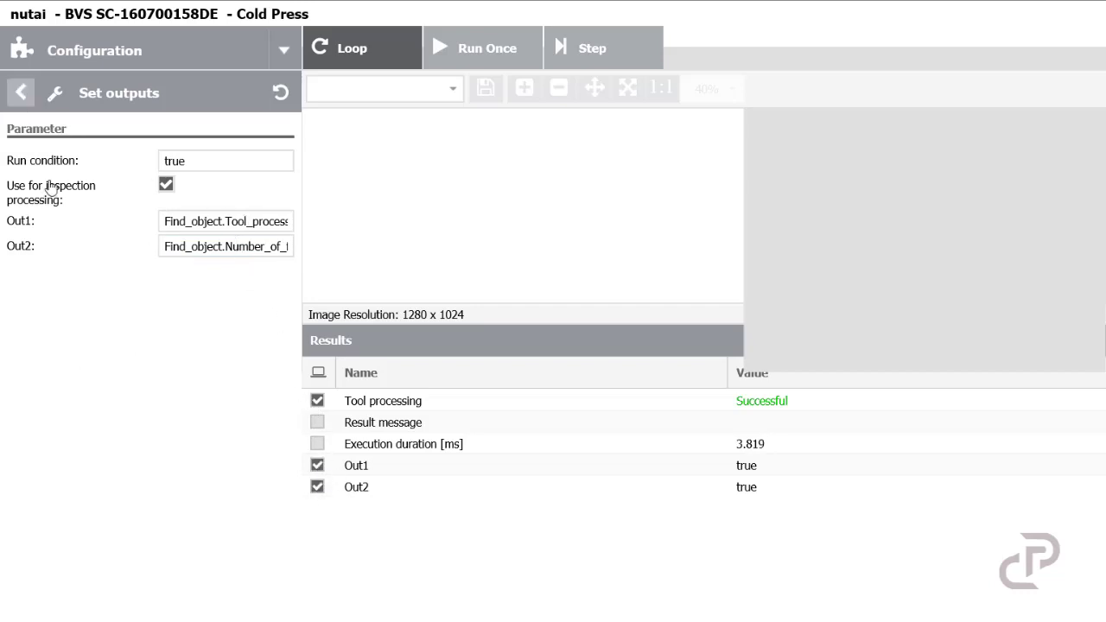
# Step: Switch to Monitoring mode and enlarge the results panel to view the live inspection results
pyautogui.click(289, 49)
pyautogui.click(210, 109)
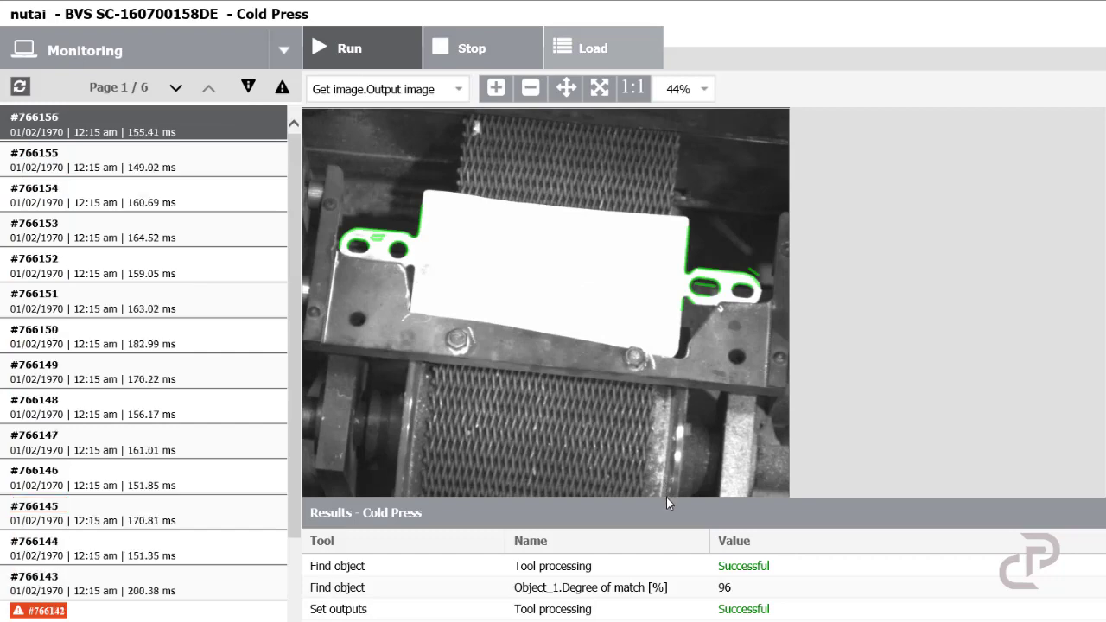
pyautogui.moveTo(667, 503); pyautogui.dragTo(670, 422)
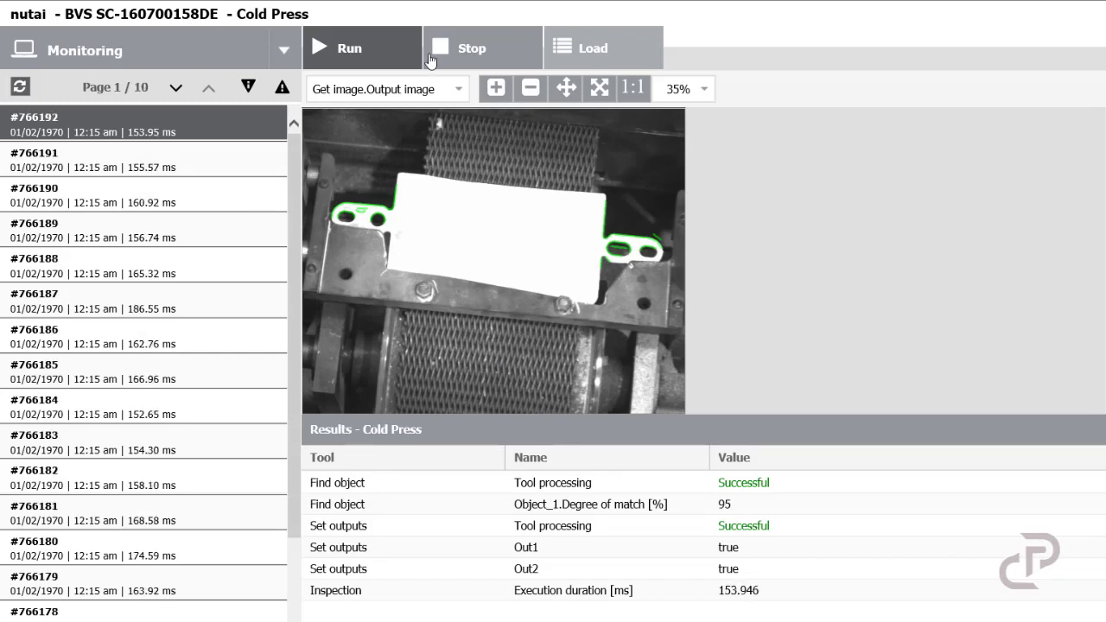
# Step: Stop the running inspection and switch back to Configuration mode
pyautogui.click(471, 48)
pyautogui.click(284, 50)
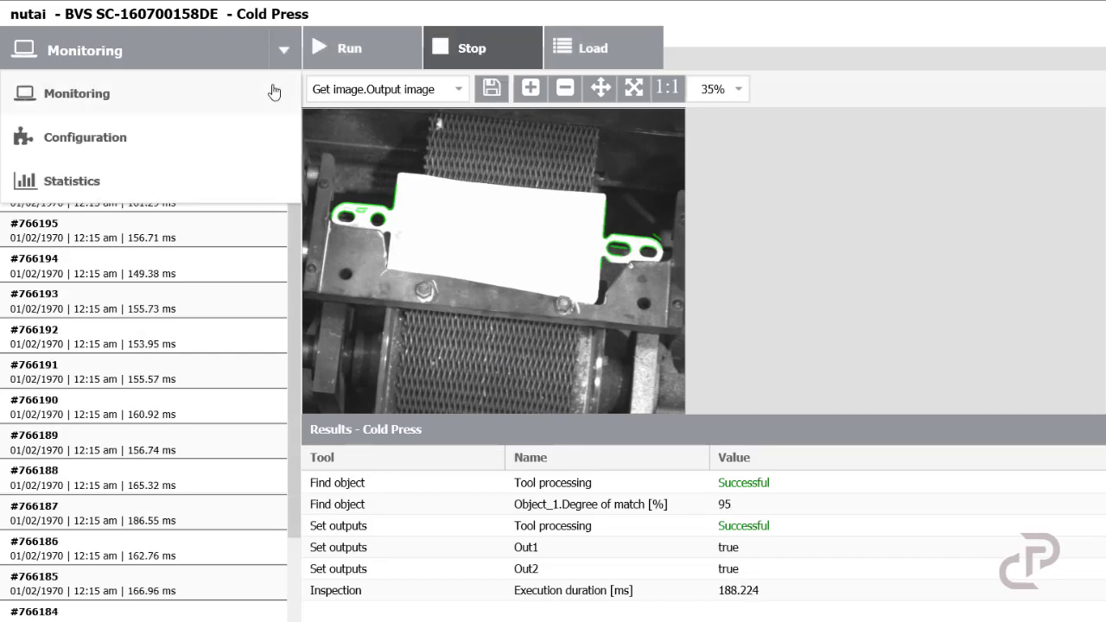
pyautogui.click(191, 139)
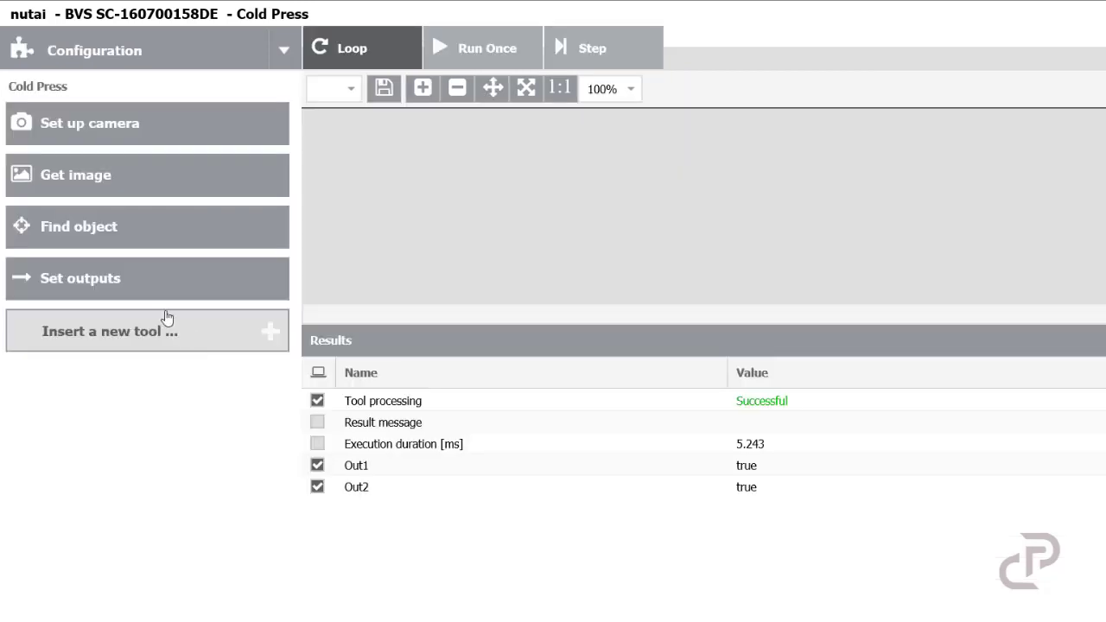
# Step: Open the Find object tool parameters and set Minimum match to 80%
pyautogui.click(135, 233)
pyautogui.click(242, 228)
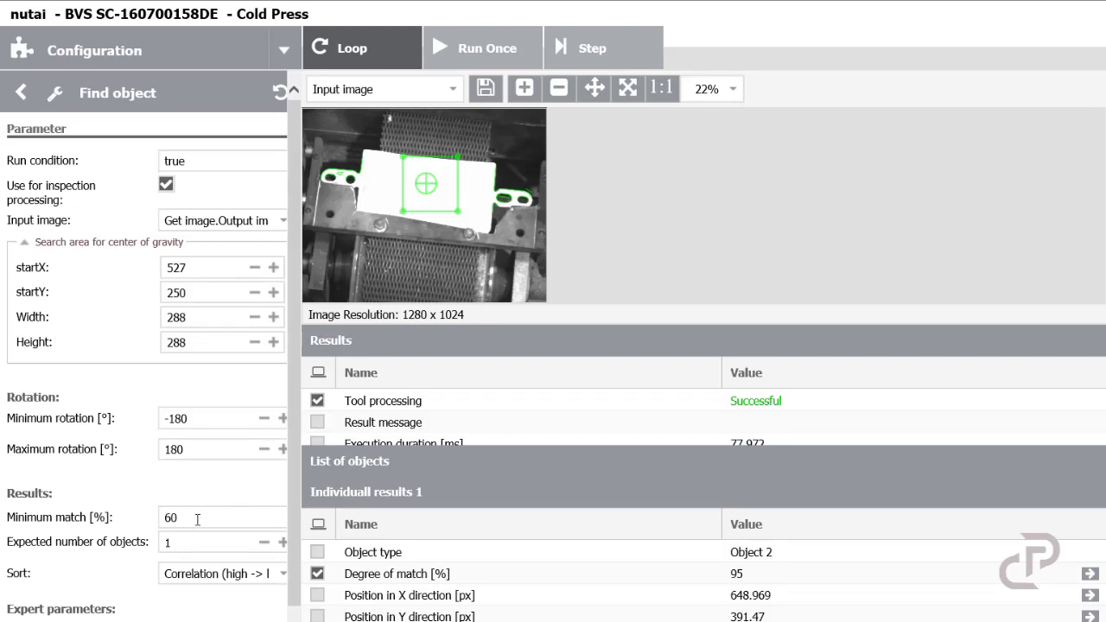
pyautogui.click(194, 518)
pyautogui.write('80')
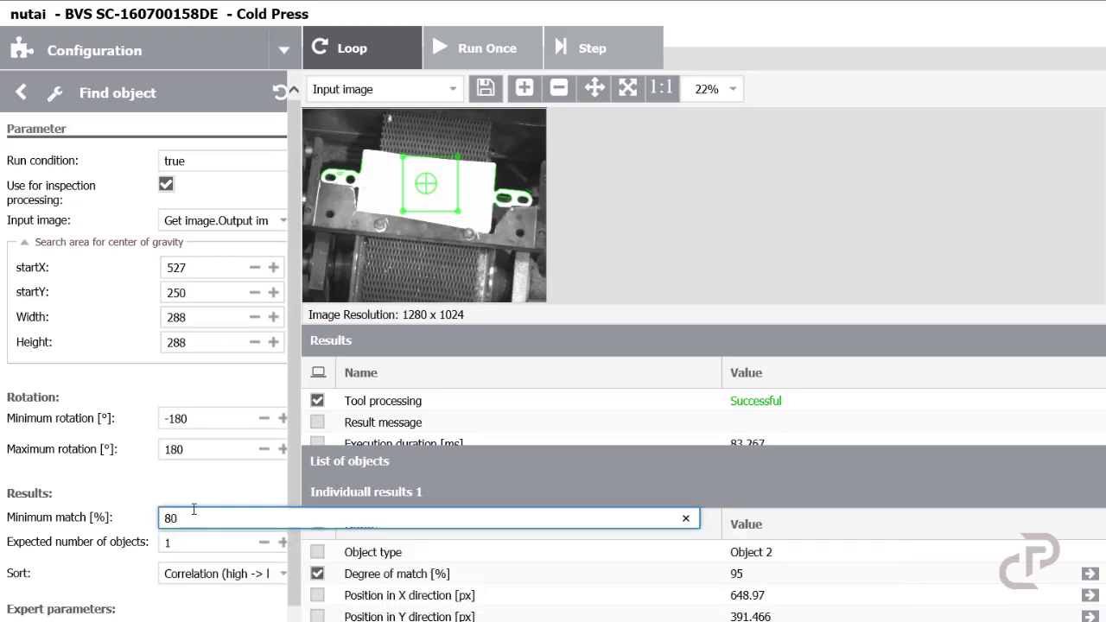
pyautogui.press('Return')
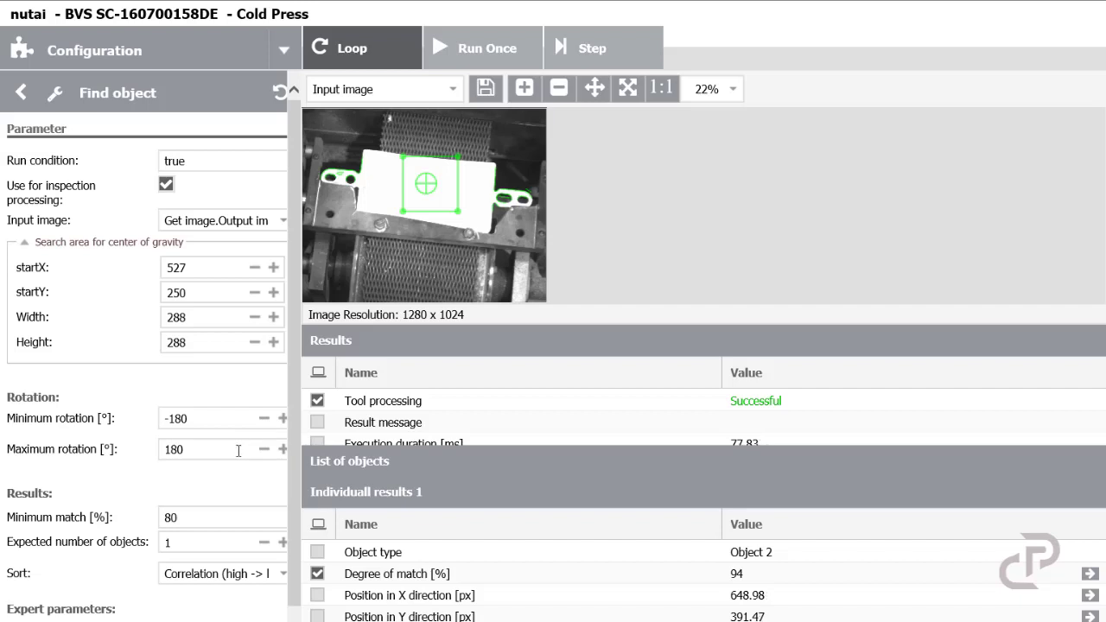
# Step: Restrict the Find object rotation range to a minimum of -10° and a maximum of 10°
pyautogui.click(230, 419)
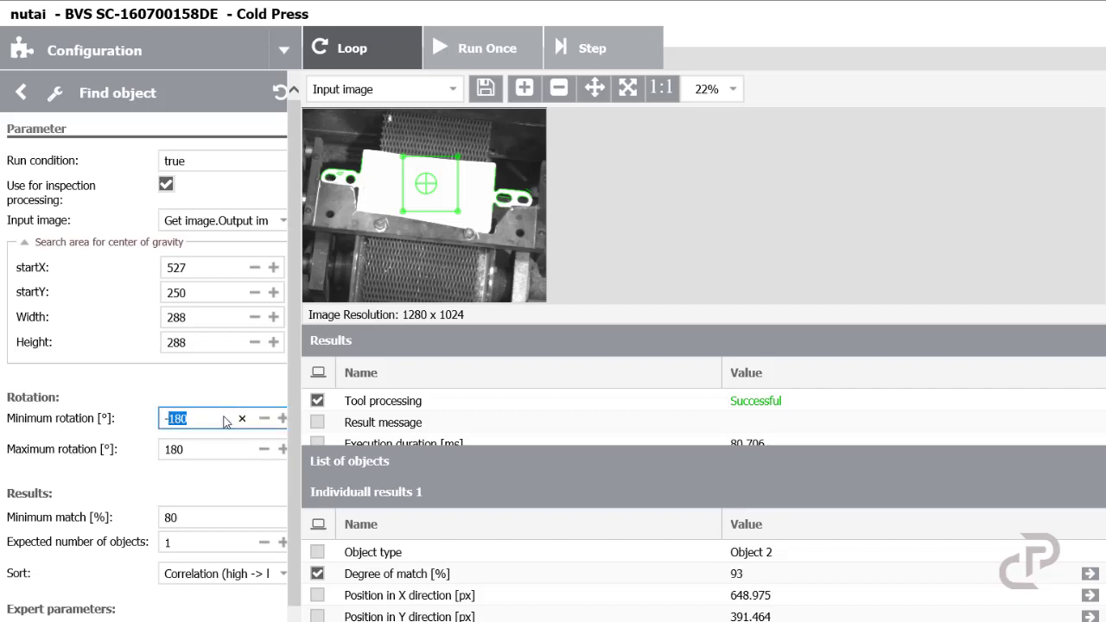
pyautogui.write('10')
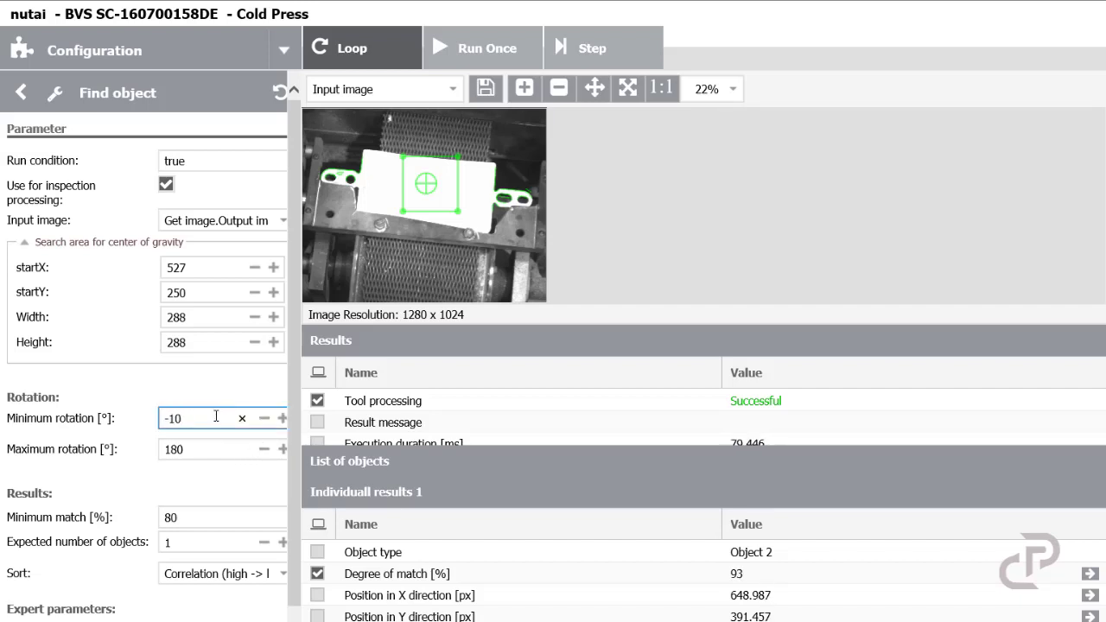
pyautogui.click(206, 451)
pyautogui.write('10')
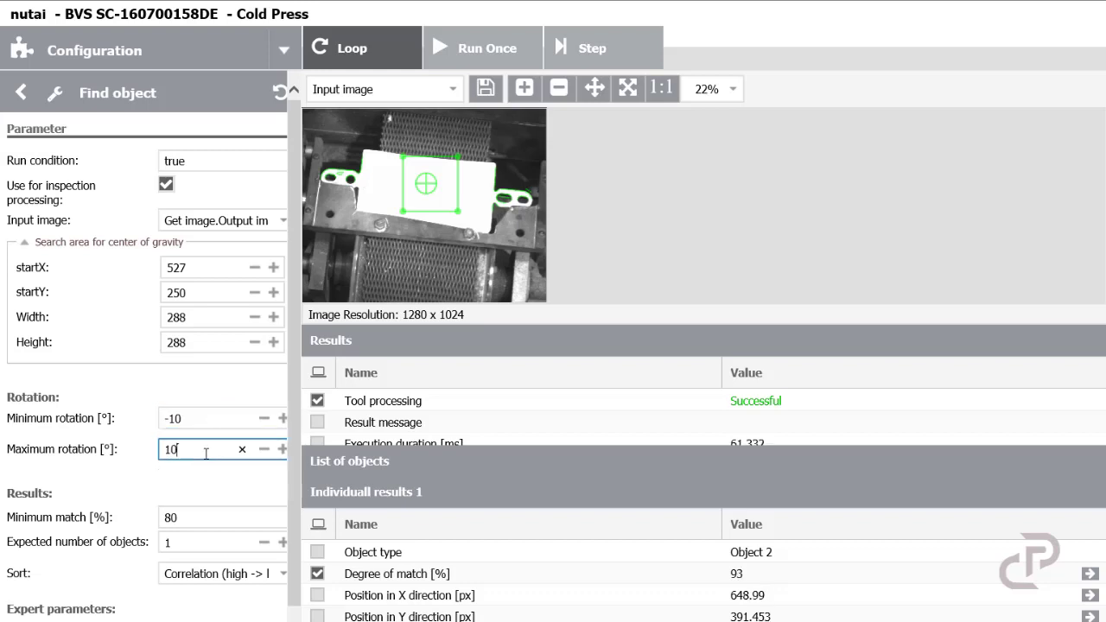
pyautogui.click(213, 486)
# Step: Switch to Monitoring mode and start the inspection running
pyautogui.scroll(-1, 215, 486)
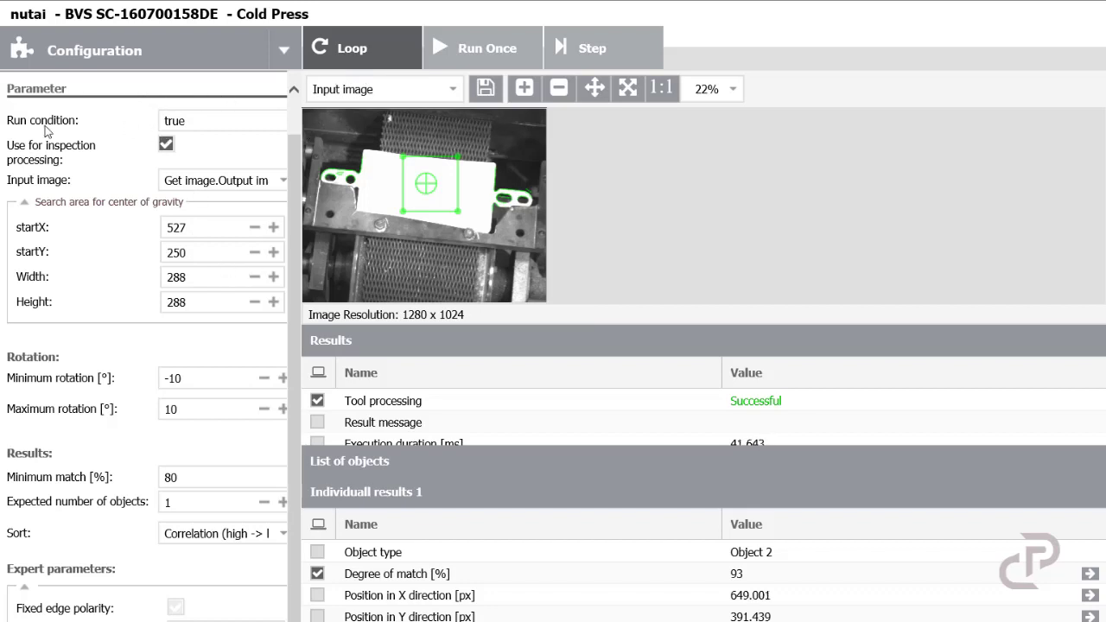
pyautogui.click(179, 62)
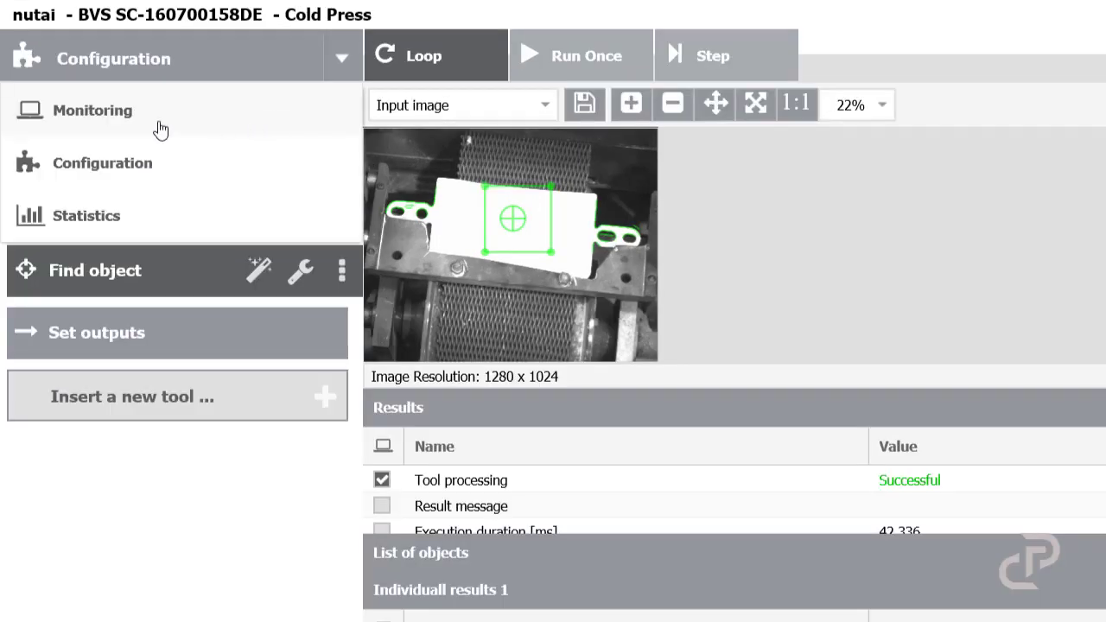
pyautogui.click(266, 120)
pyautogui.click(441, 64)
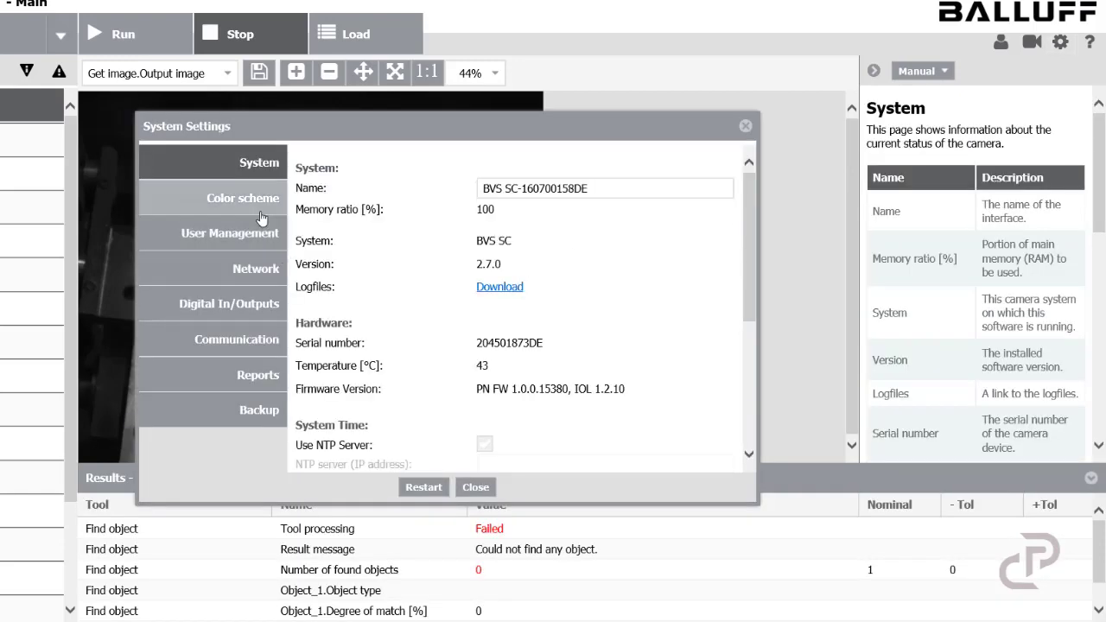
# Step: Open the Digital In/Outputs system settings and inspect the Out1 and Out2 output names
pyautogui.click(255, 311)
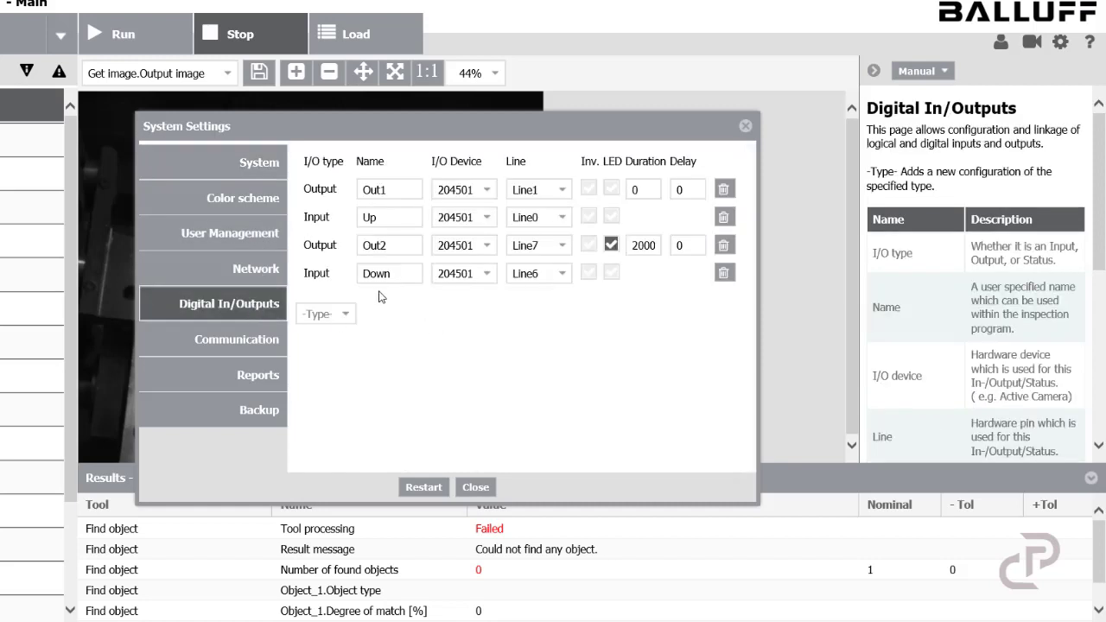
pyautogui.doubleClick(389, 190)
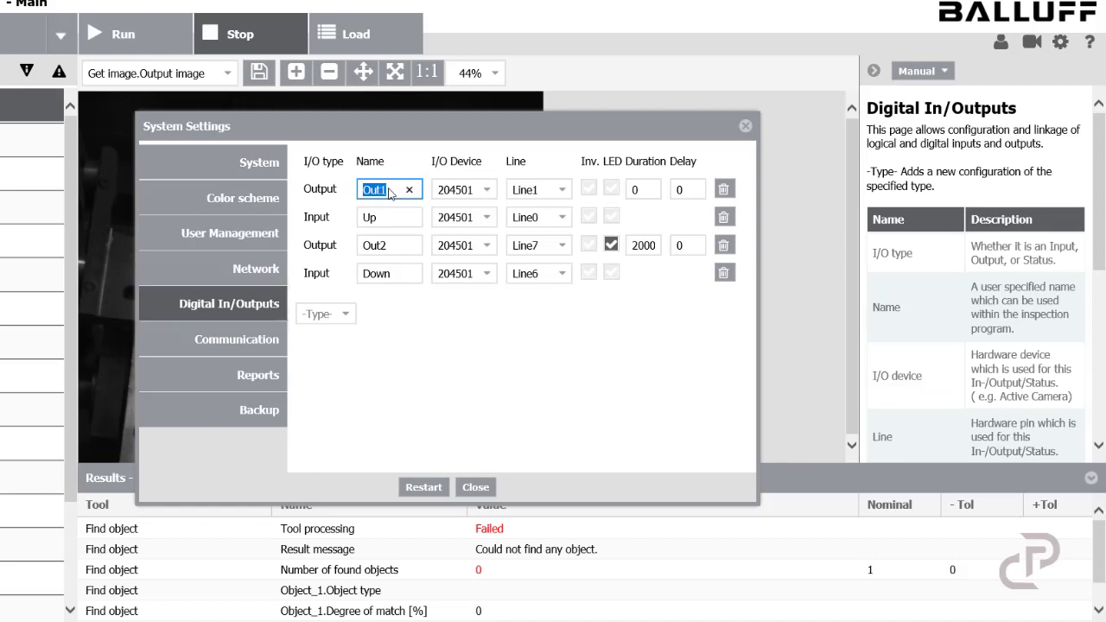
pyautogui.doubleClick(389, 245)
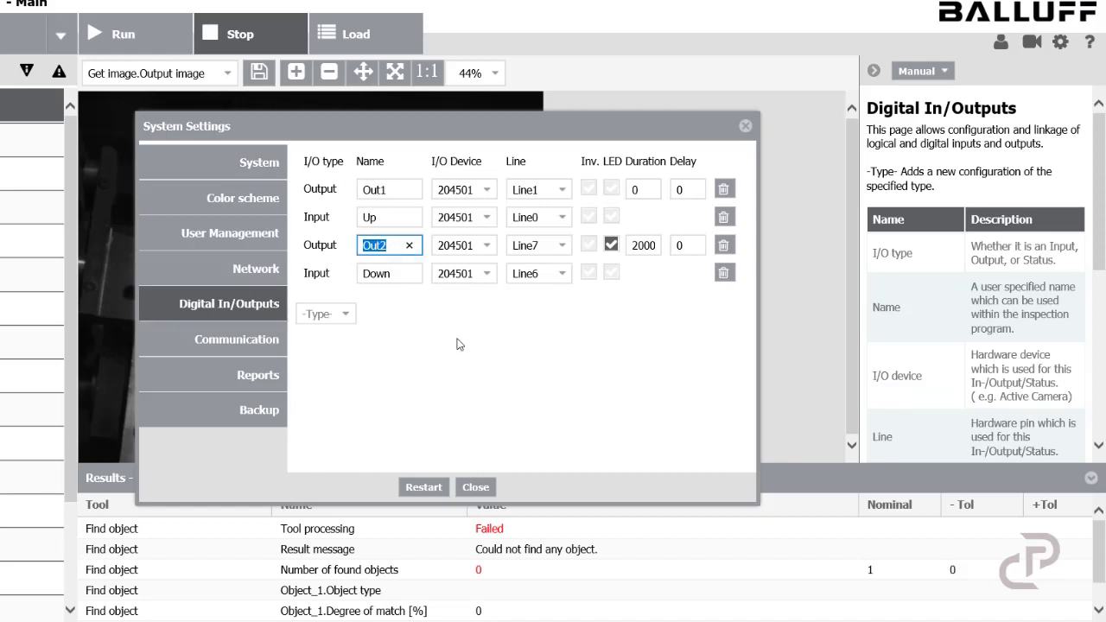
pyautogui.click(460, 344)
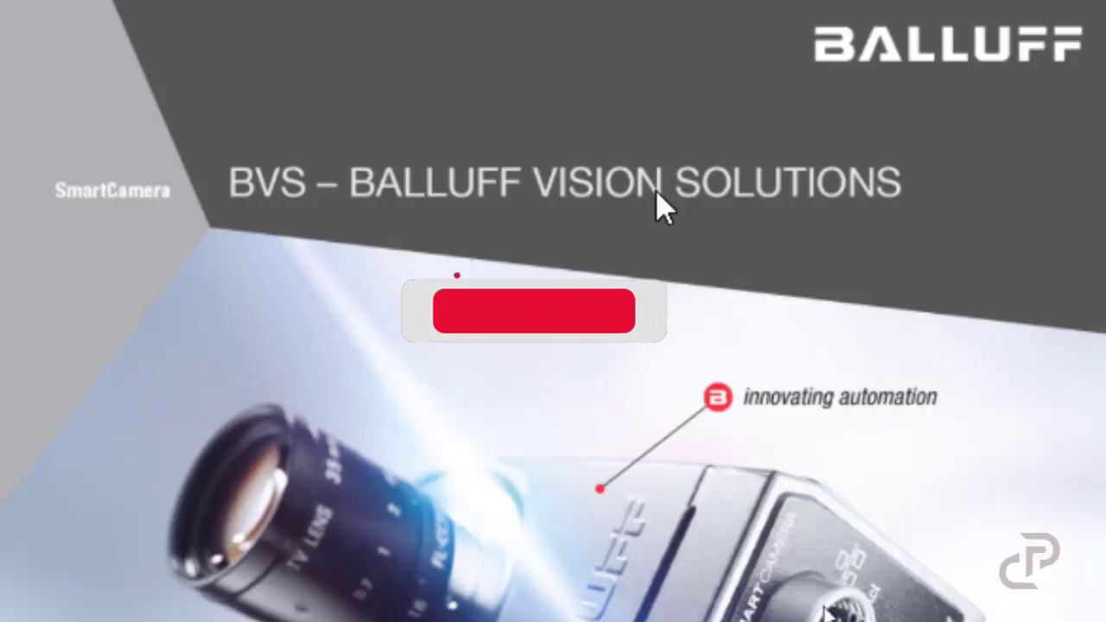